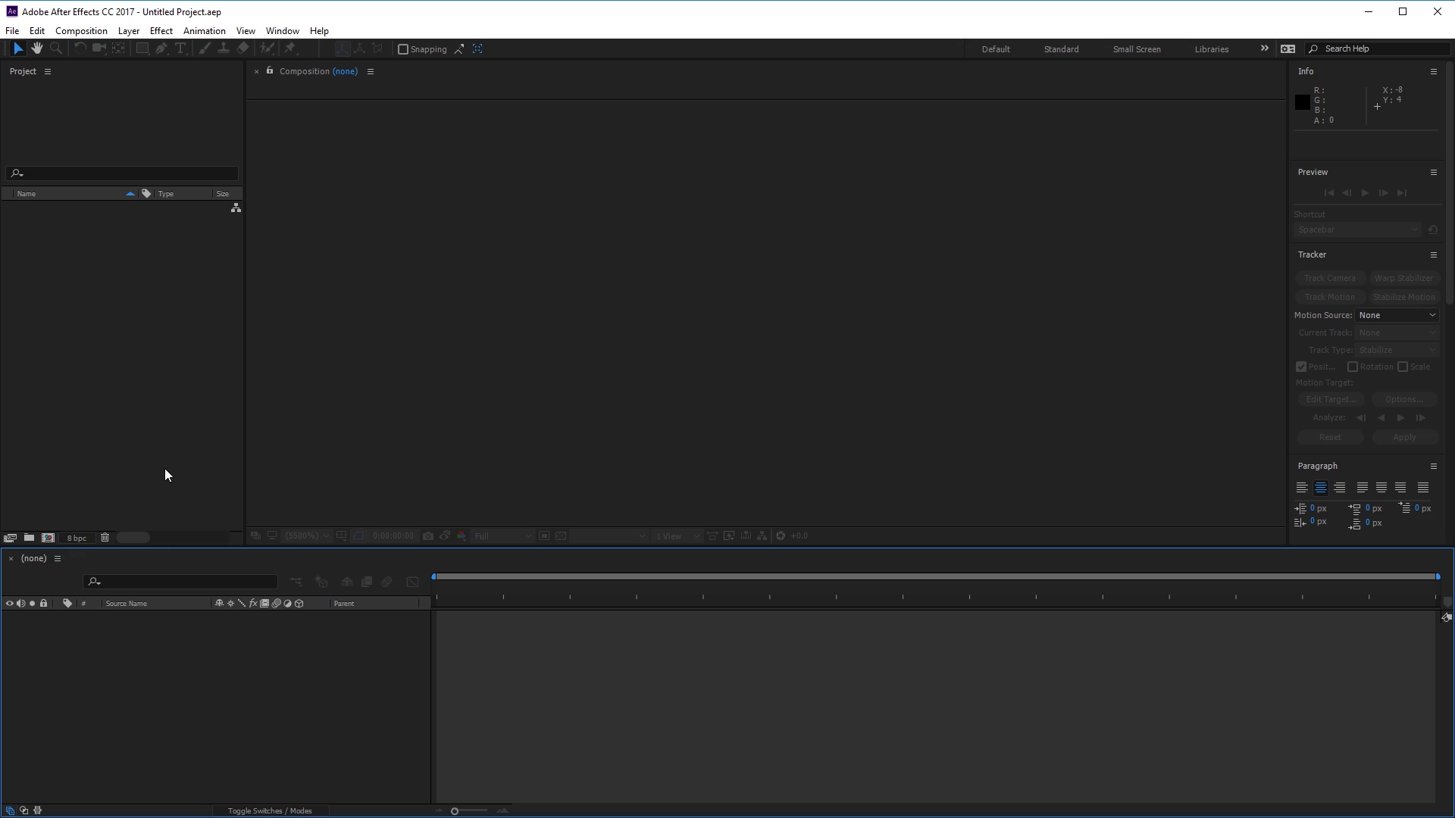
- Create HDTV 1080 25 compositions named Main, Text and Displacement, ending in Displacement
click(48, 538)
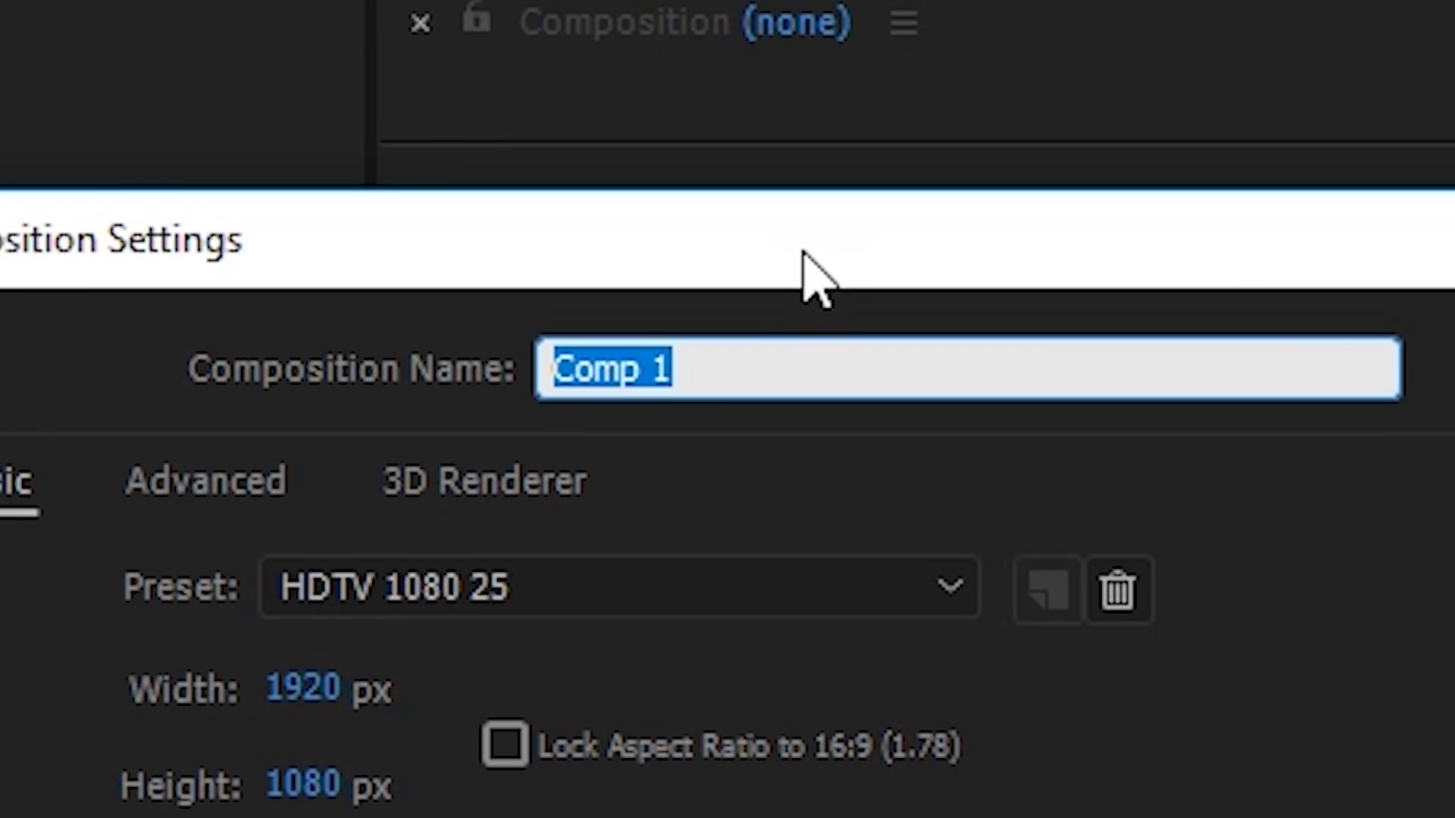
text(M)
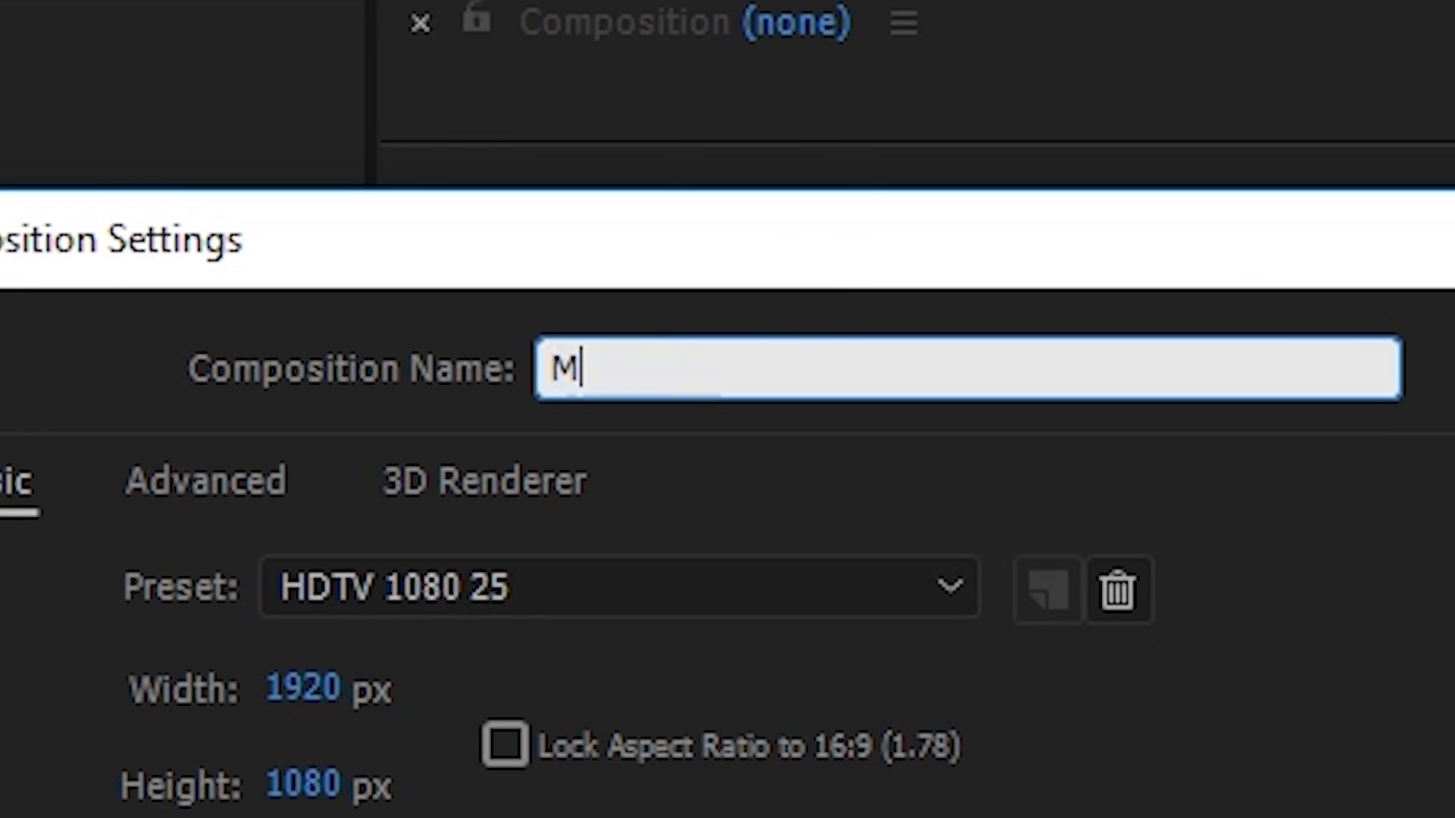
text(ain)
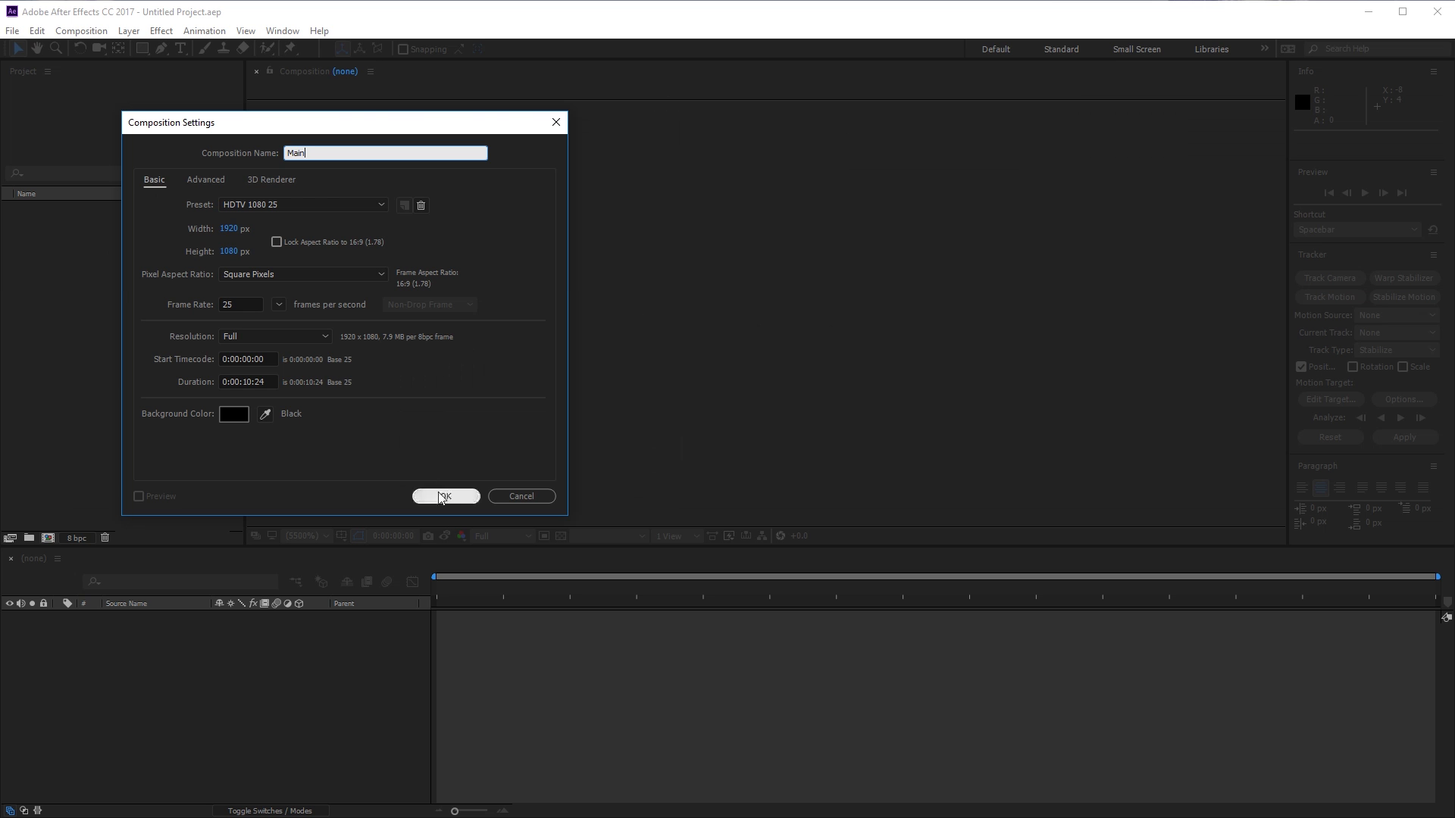
click(443, 497)
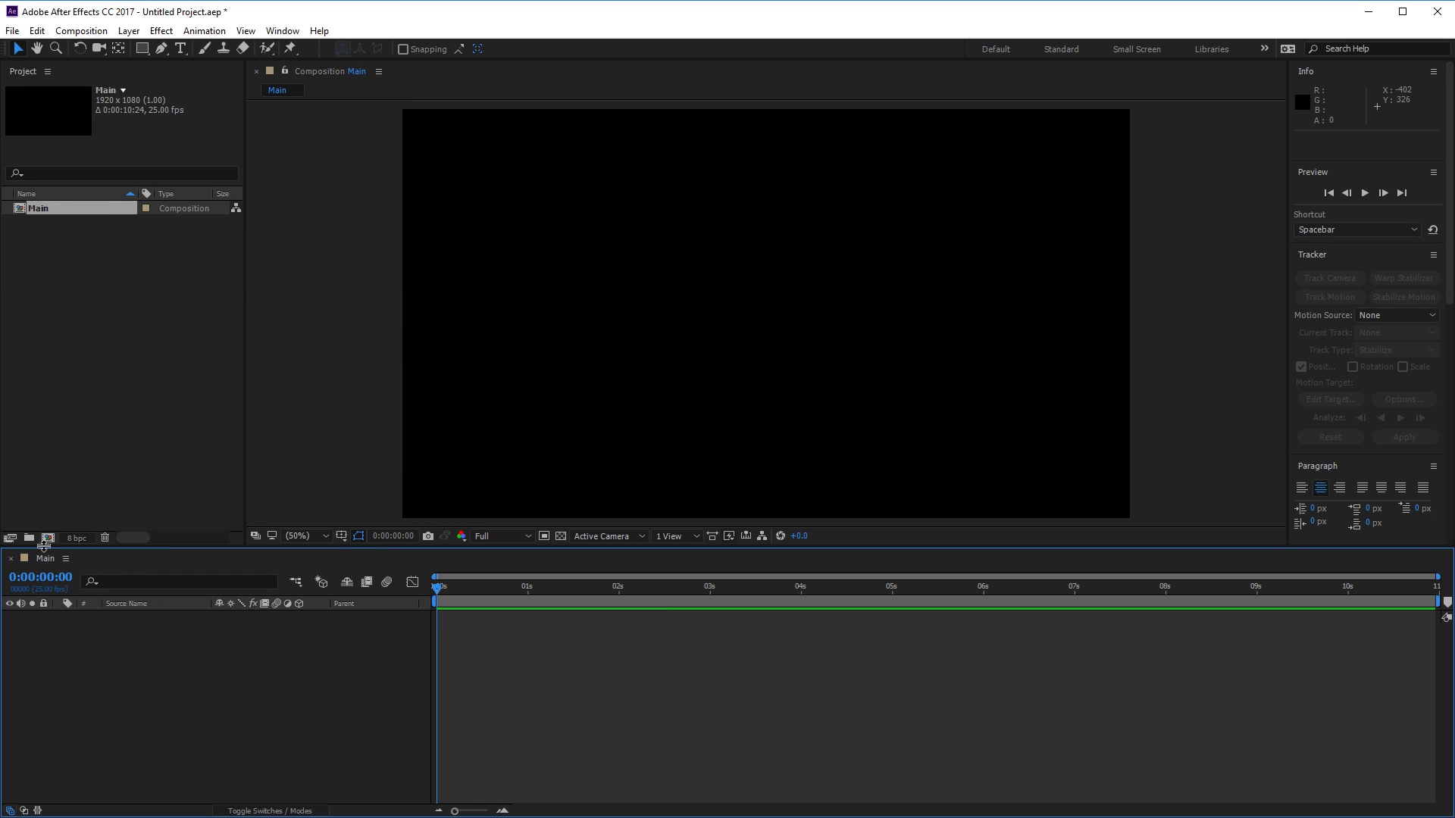
click(47, 538)
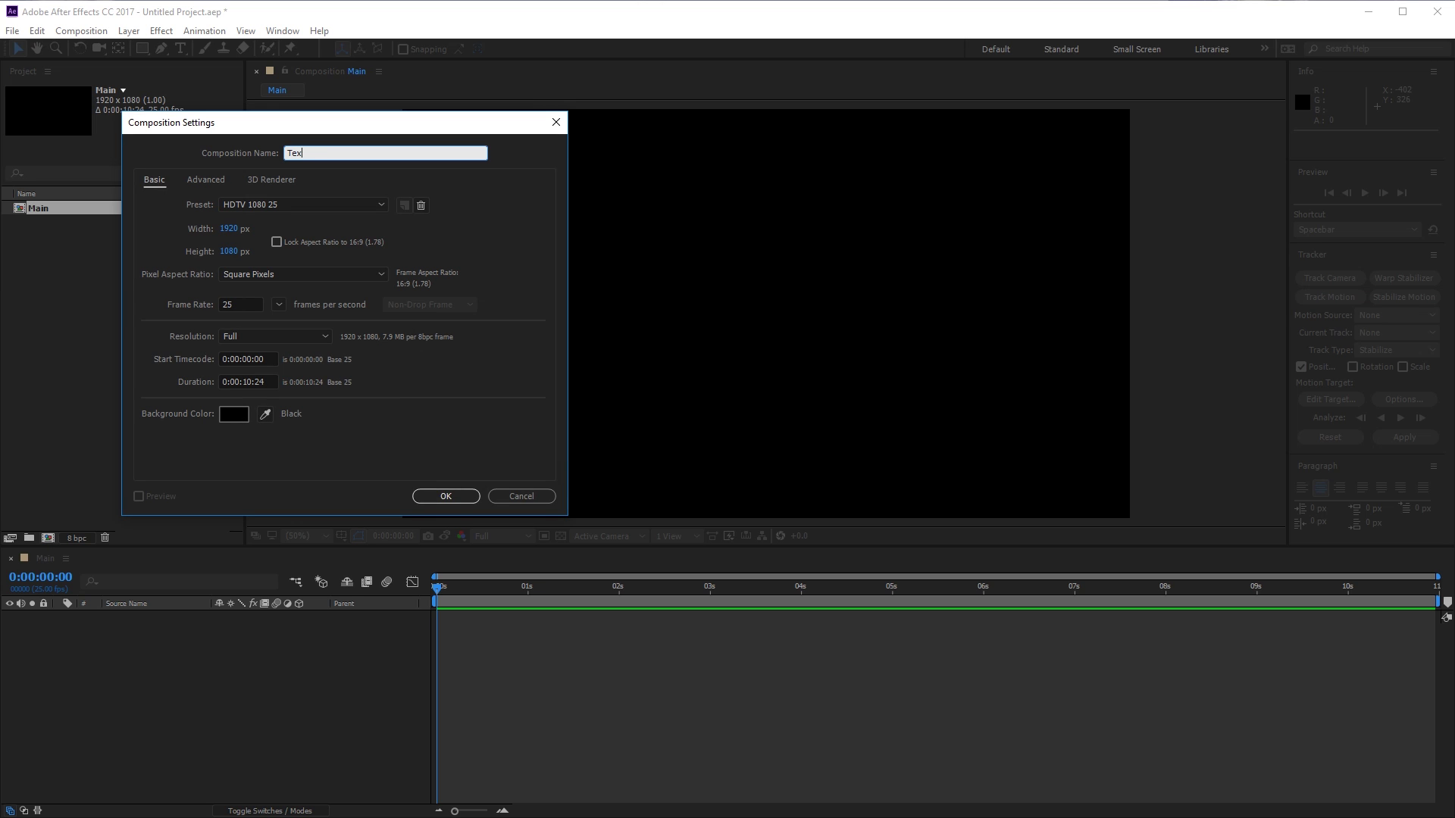
click(444, 496)
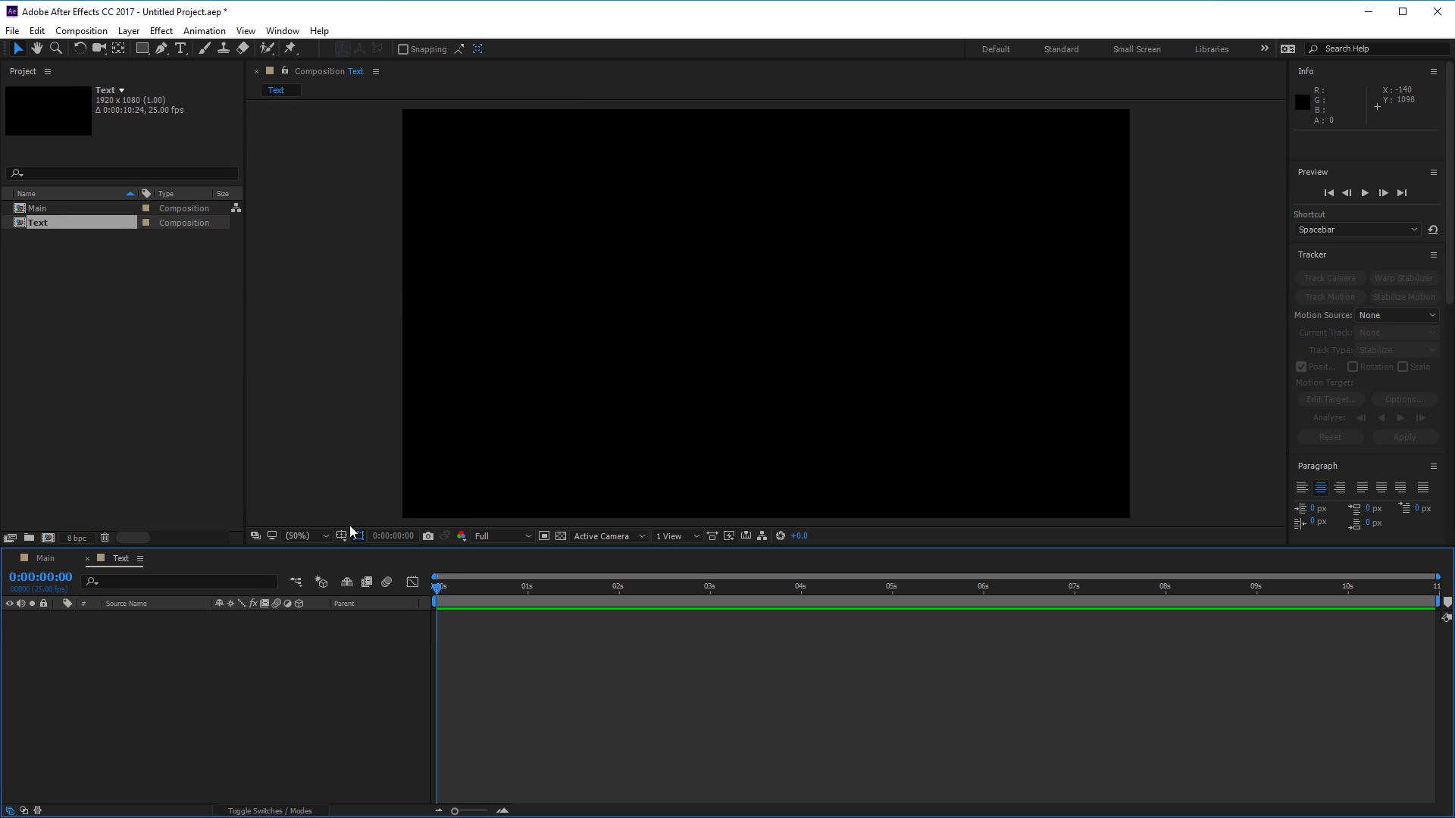
click(48, 538)
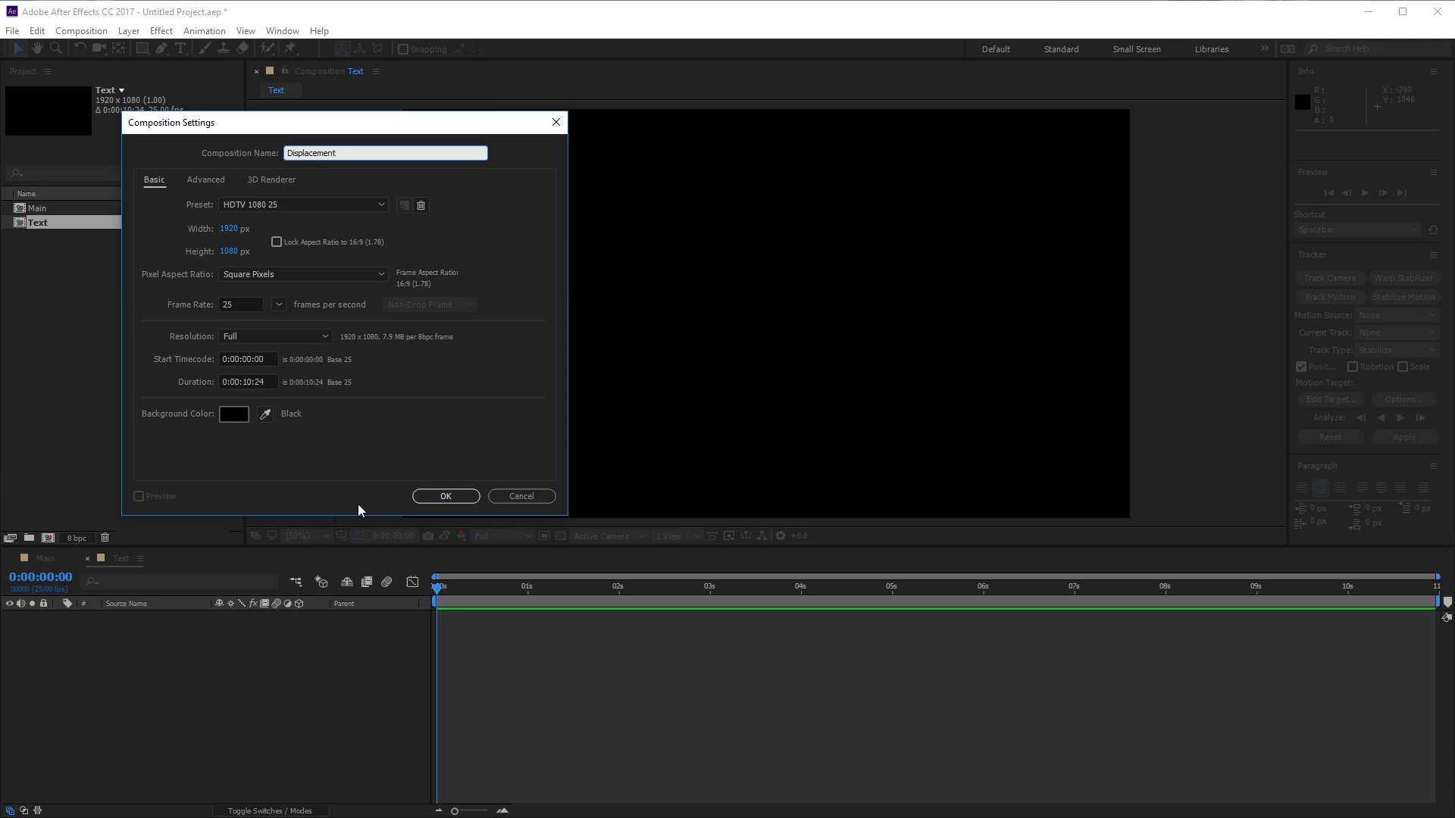
click(444, 495)
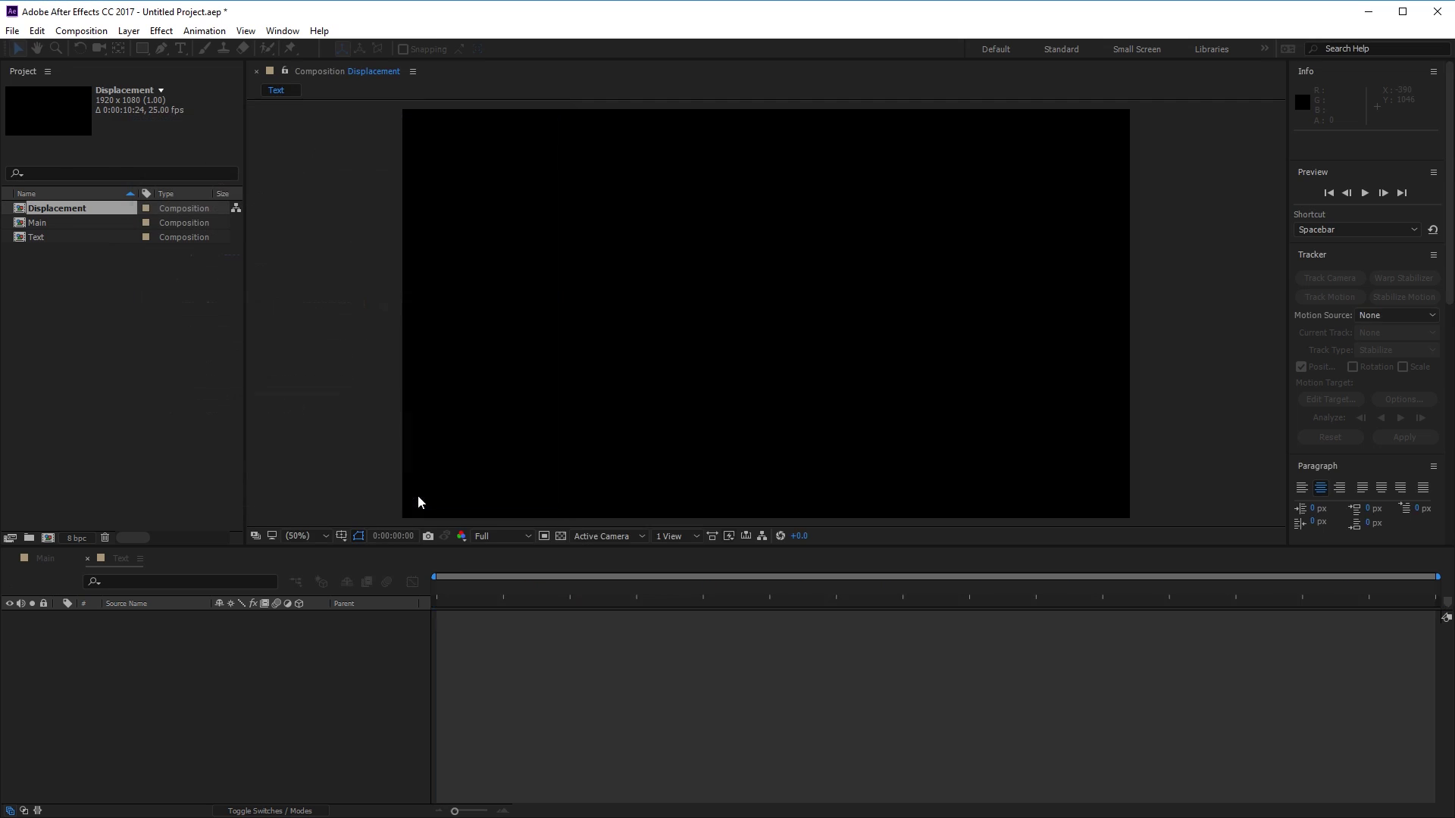
- Add a new white solid layer, White Solid 1, to the Displacement composition
right_click(304, 658)
mouse_move(323, 662)
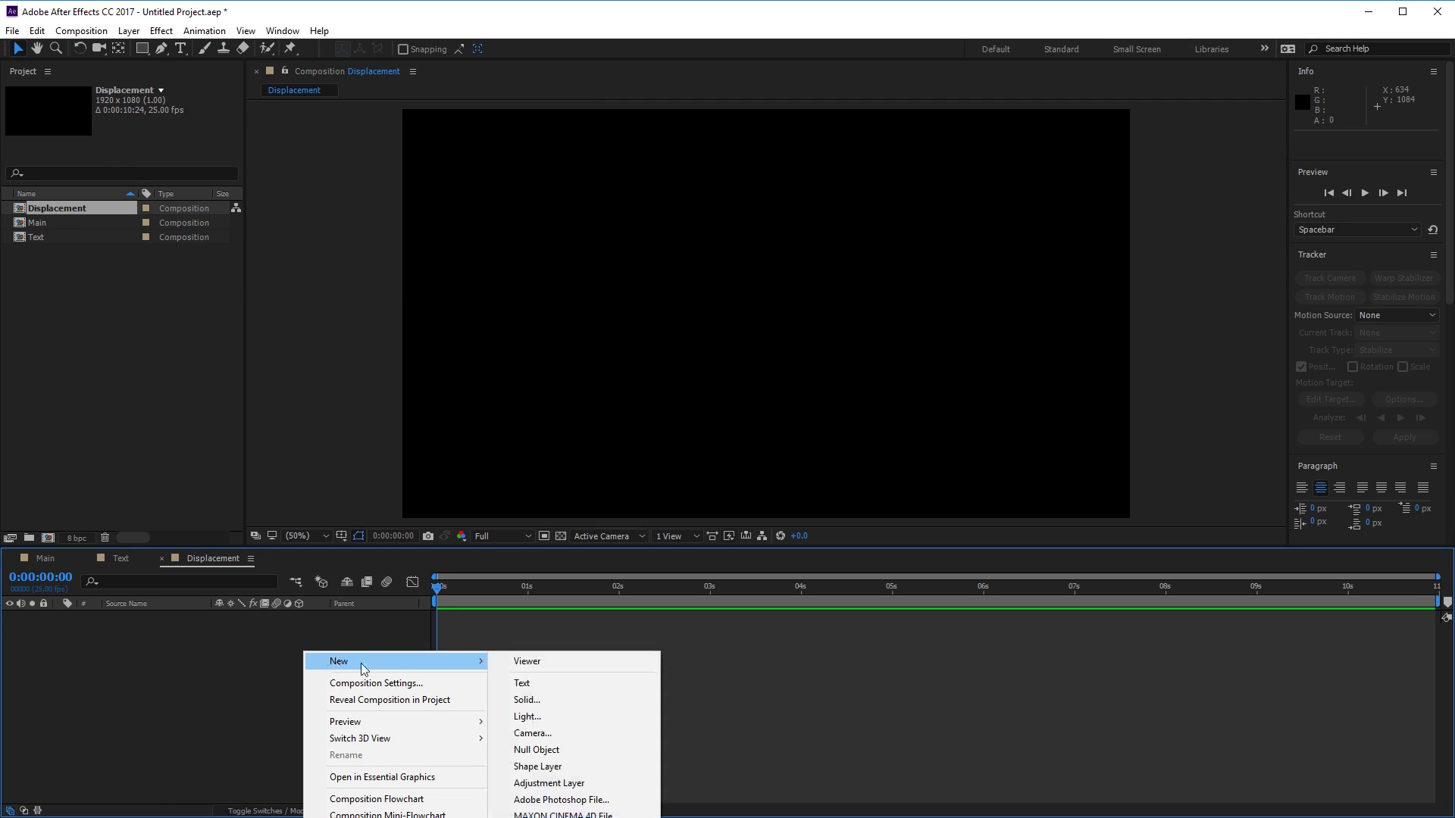
click(523, 700)
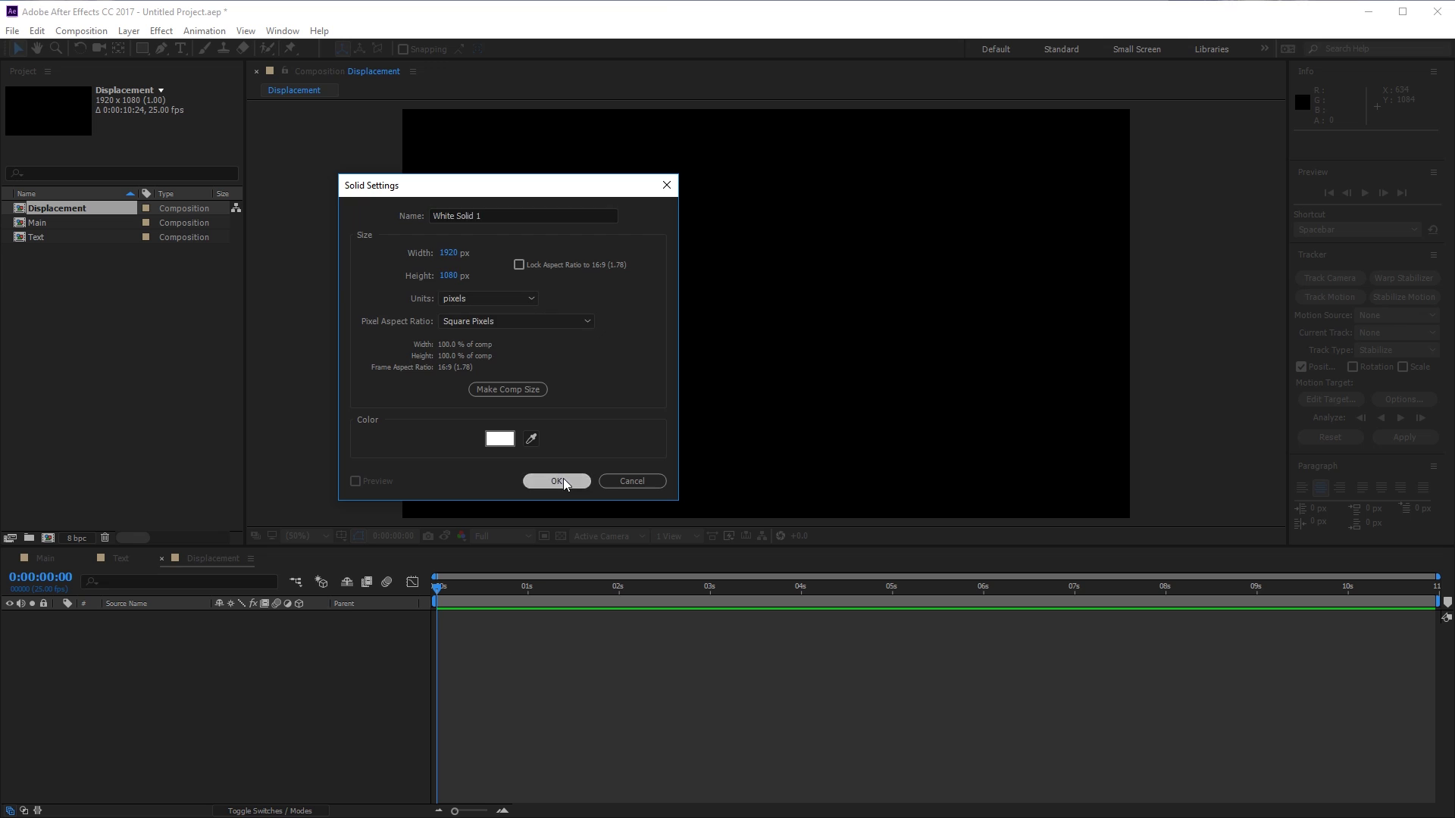
click(560, 480)
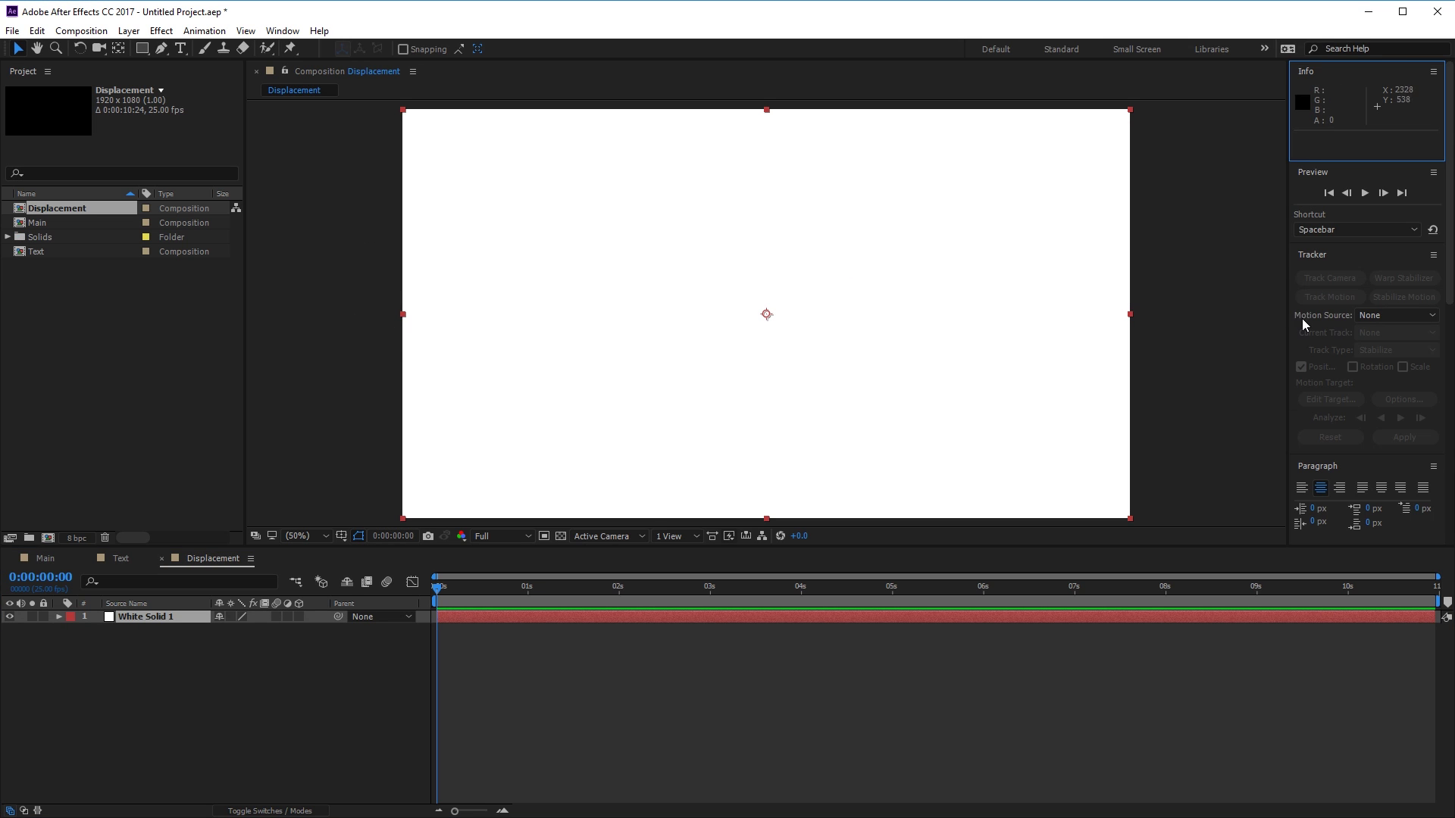
- Apply the Fractal Noise effect from Effects & Presets to White Solid 1
scroll(1302, 318, down, 8)
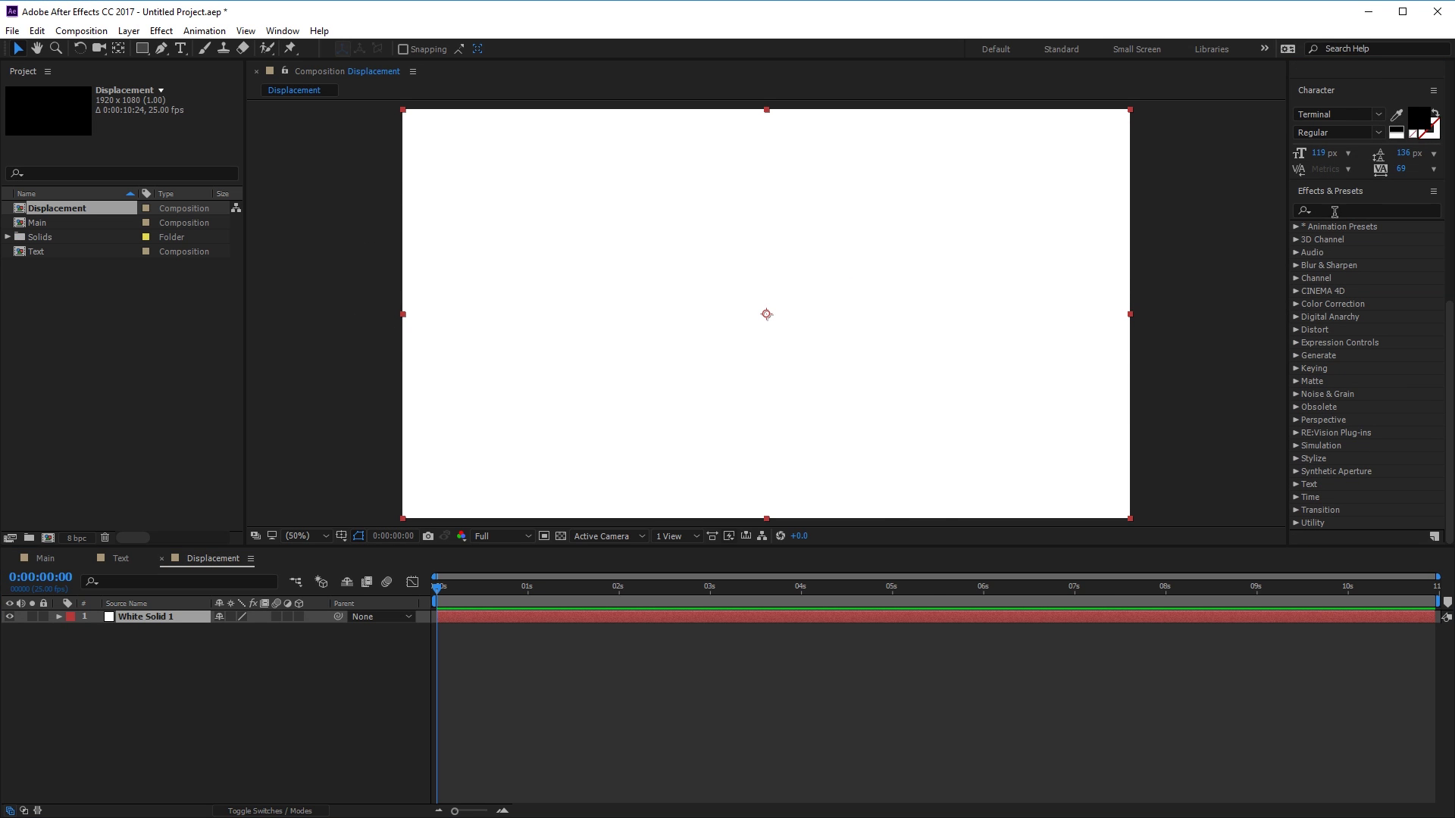
click(1342, 210)
text(fractal noi)
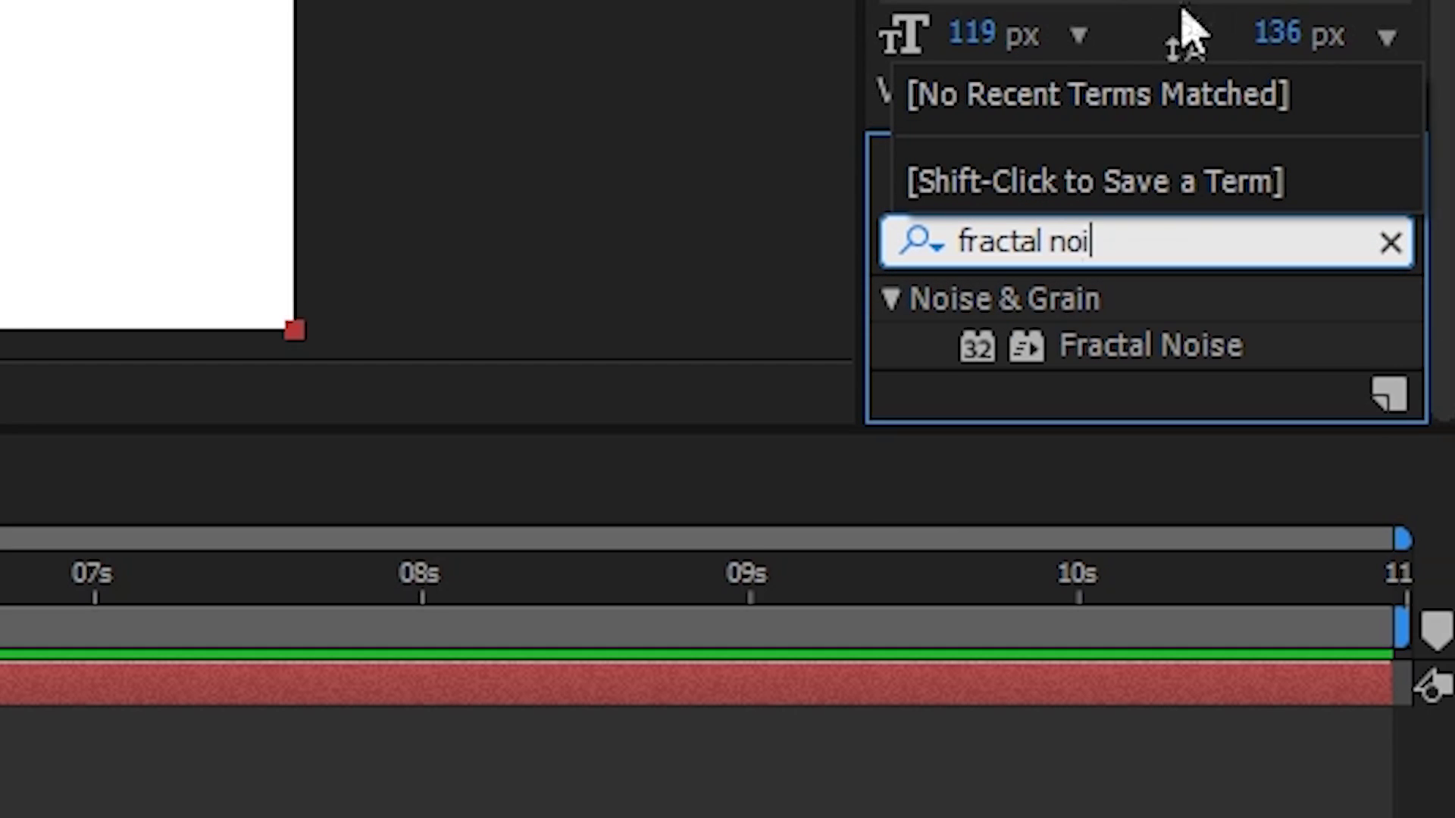
drag(1152, 345, 168, 616)
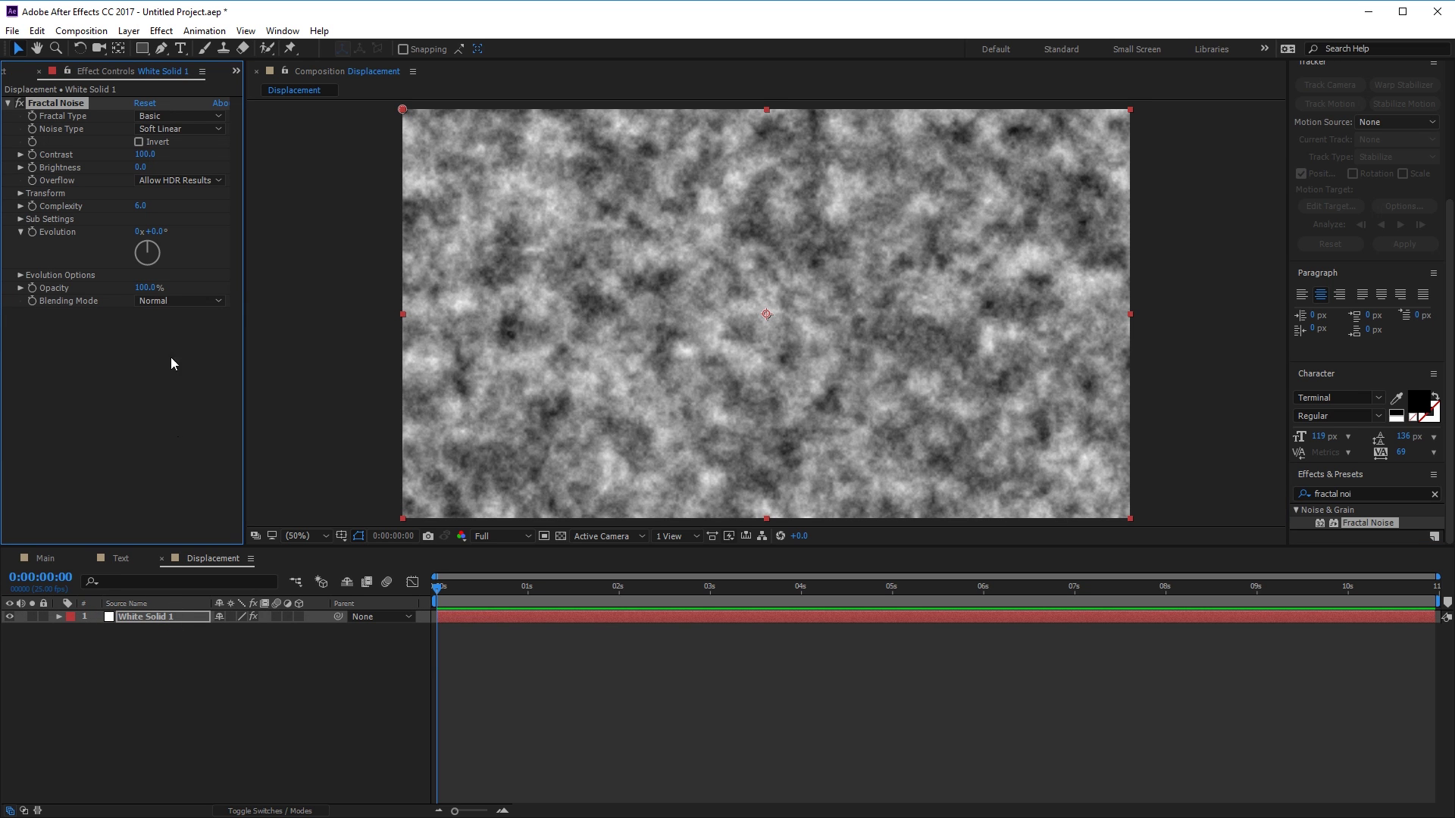
- Set Fractal Noise to the Dynamic type with Contrast 166 and Brightness 32
click(197, 116)
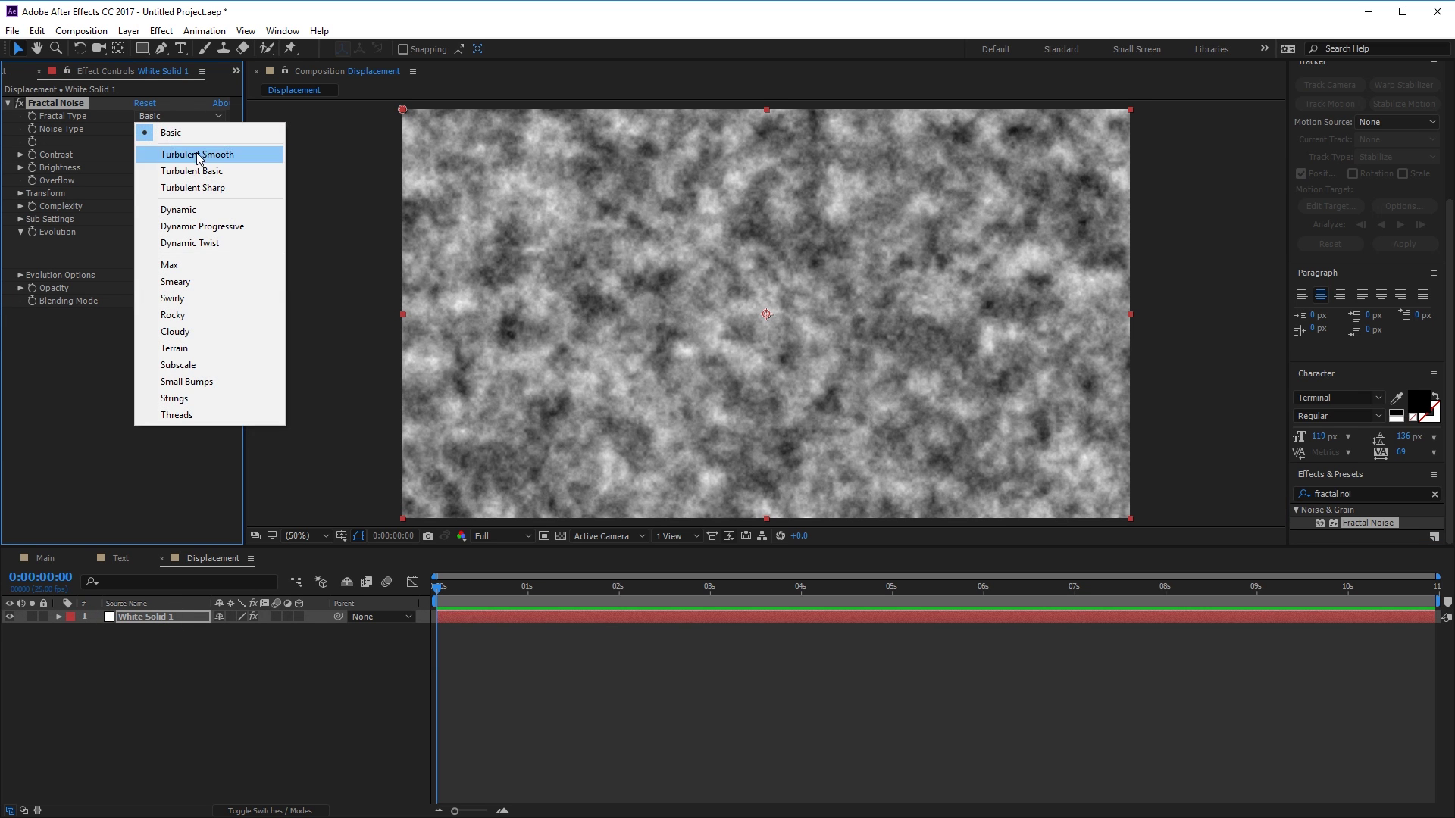
click(195, 210)
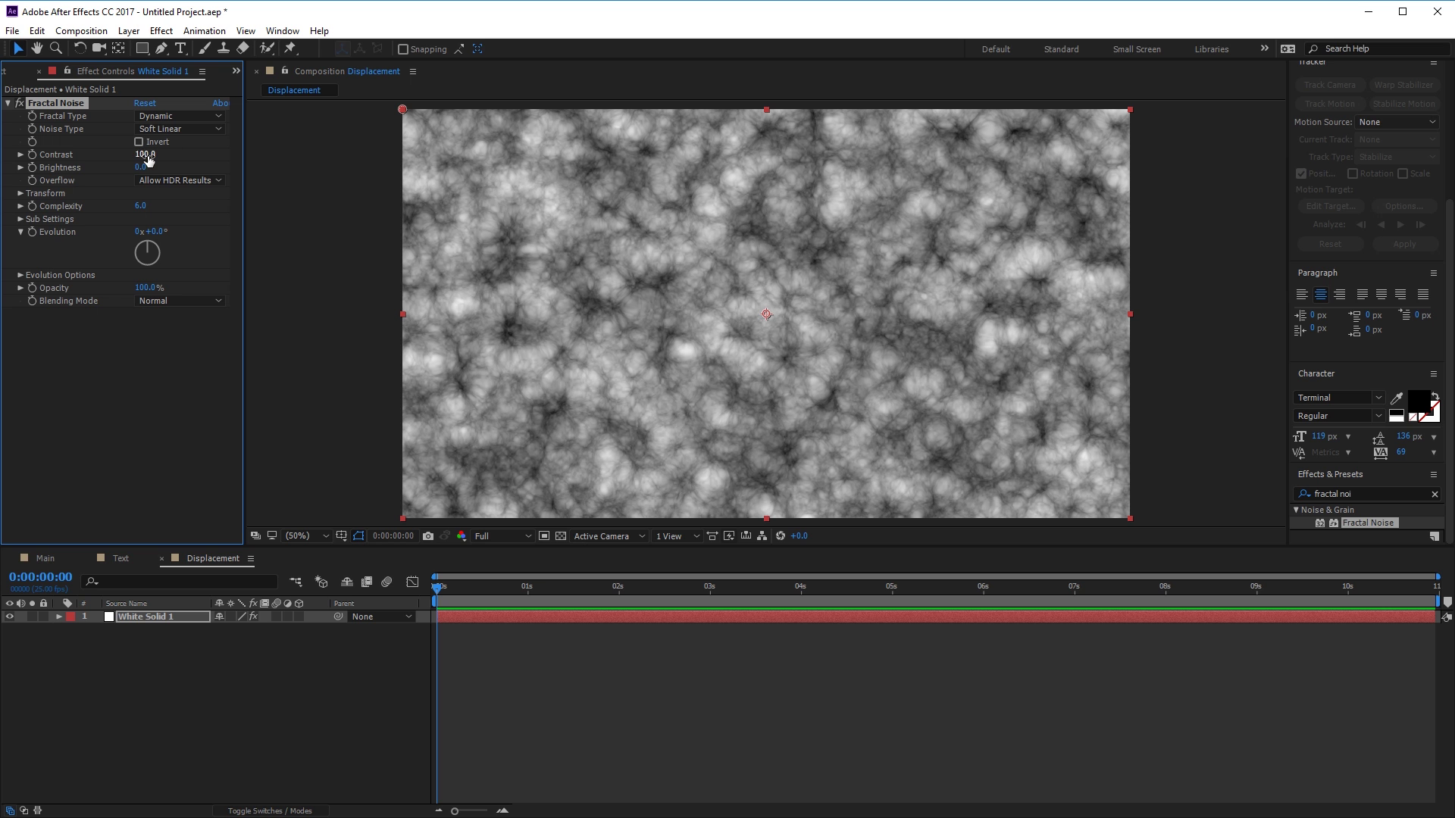
mouse_move(149, 157)
mouse_down()
mouse_move(205, 167)
mouse_move(94, 158)
mouse_move(163, 154)
mouse_up()
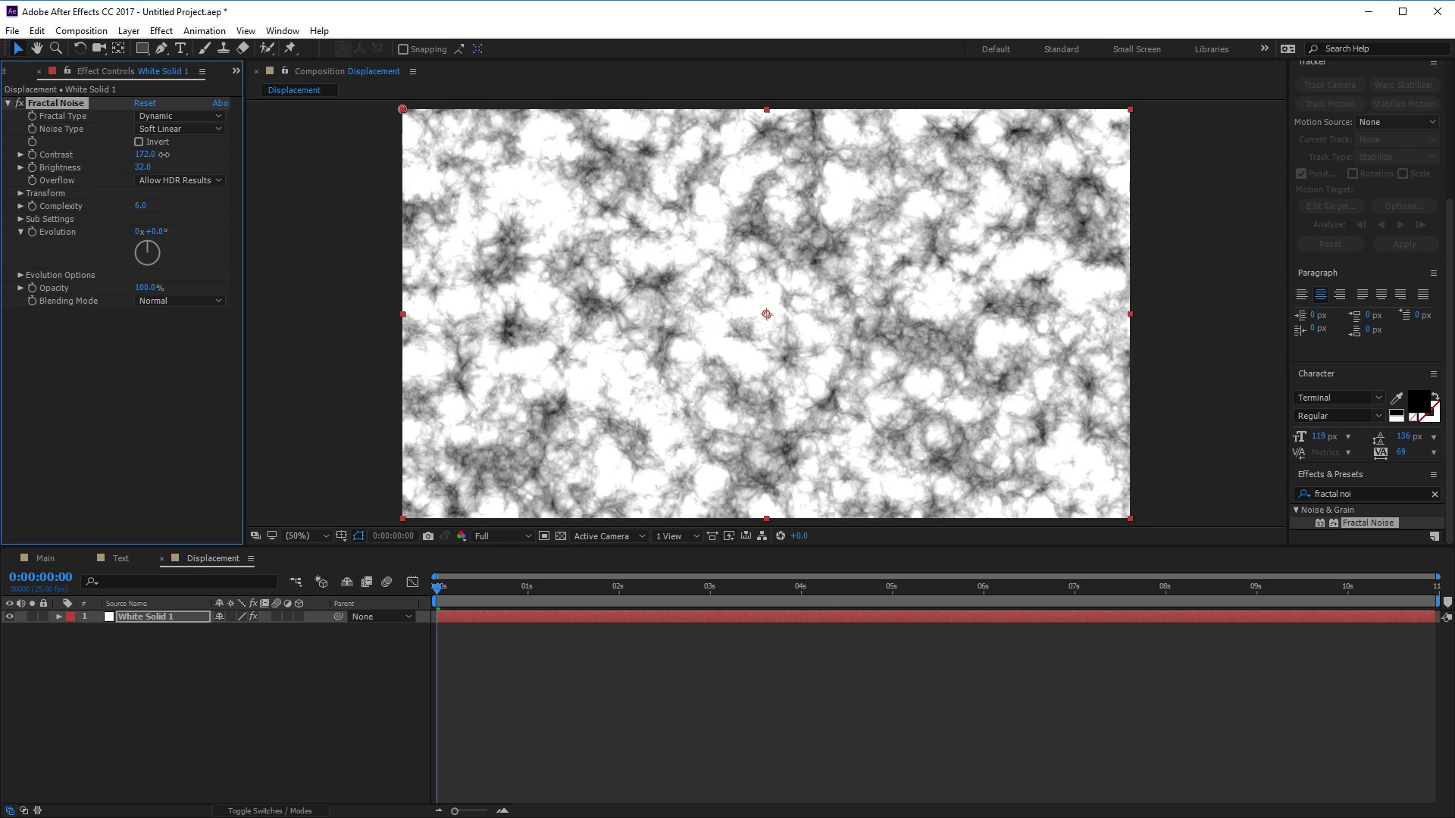
click(168, 426)
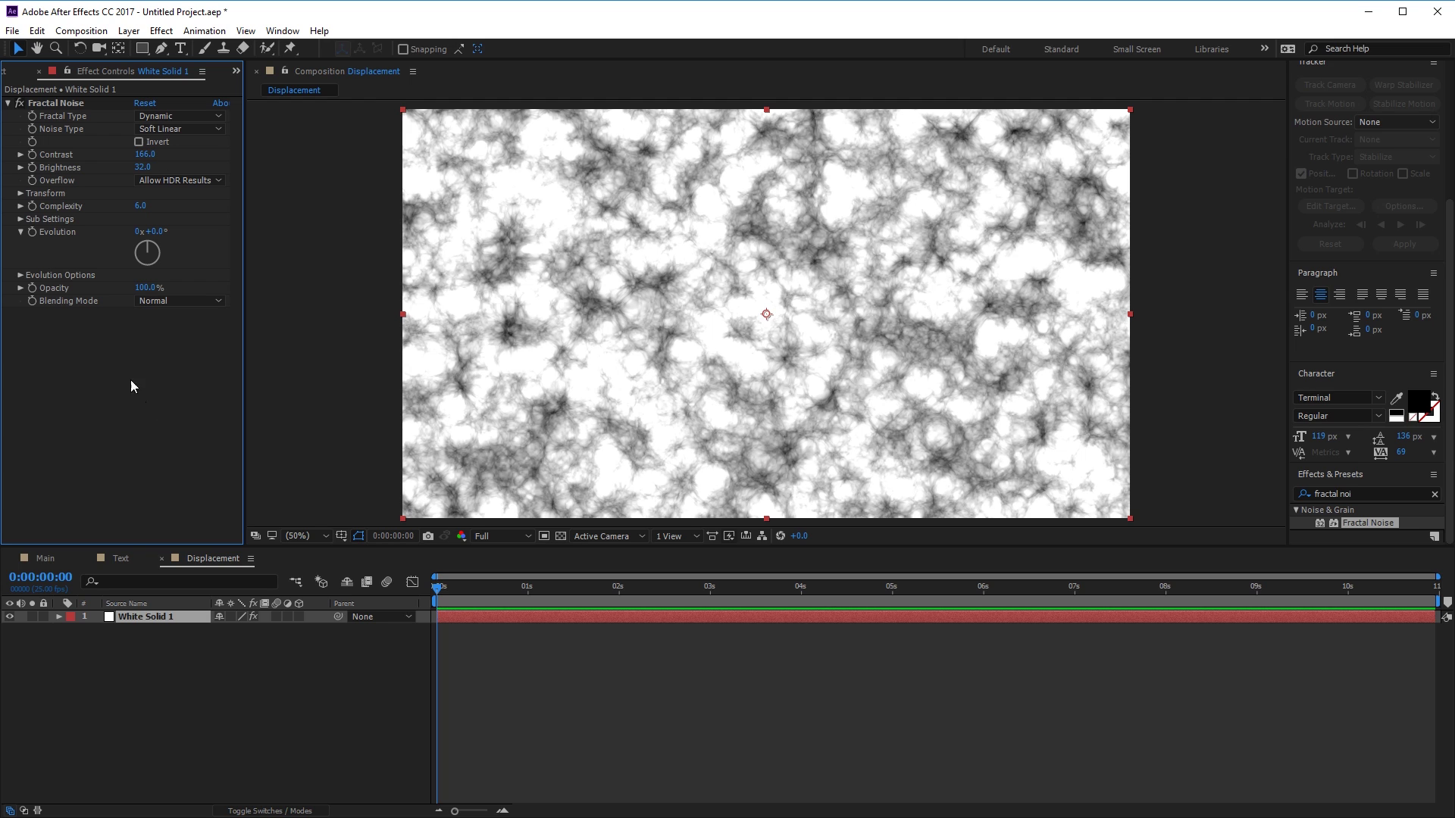
- Drive the Random Seed with the expression time*12 and preview the flickering noise
click(21, 275)
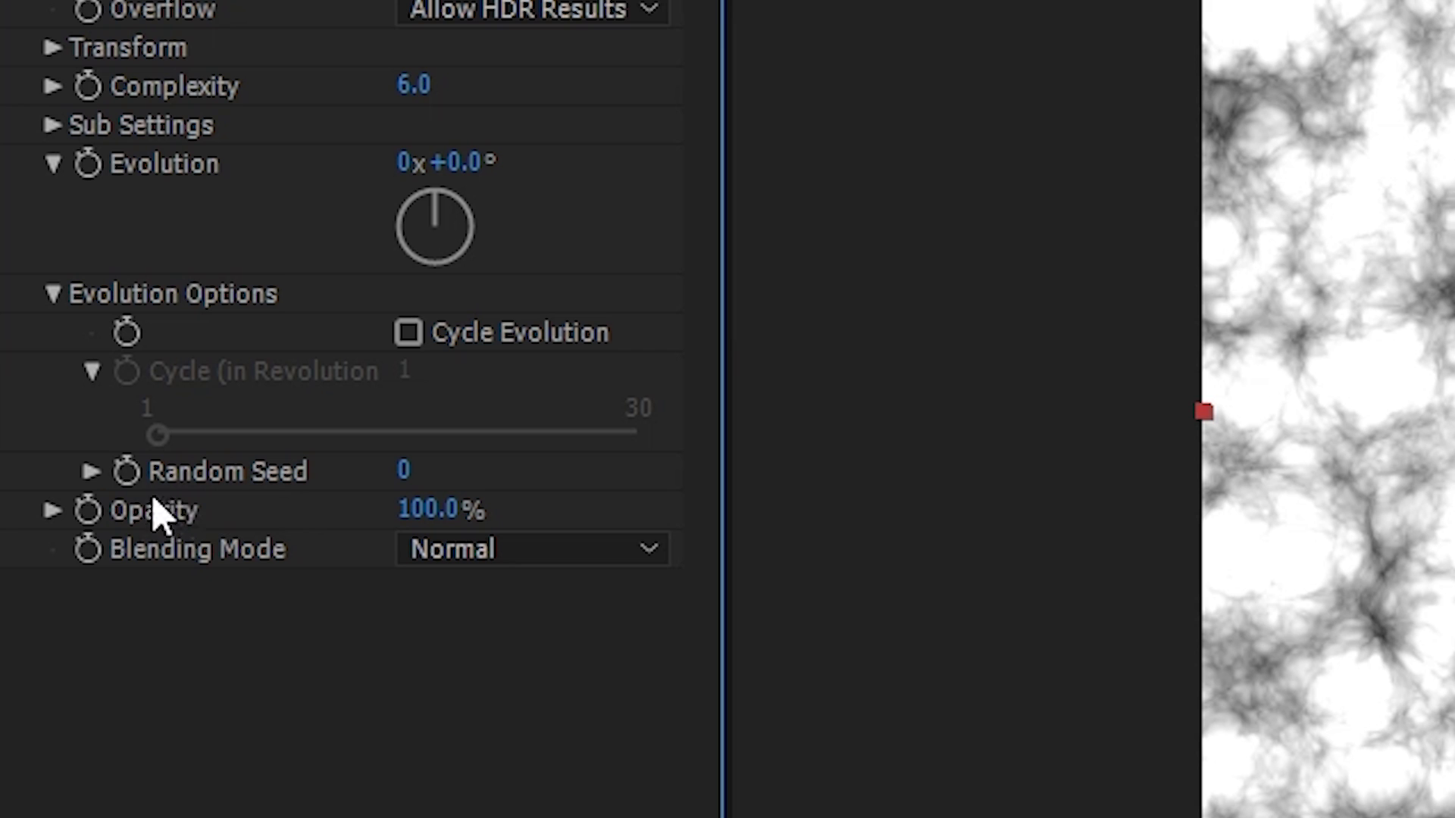
click(127, 481)
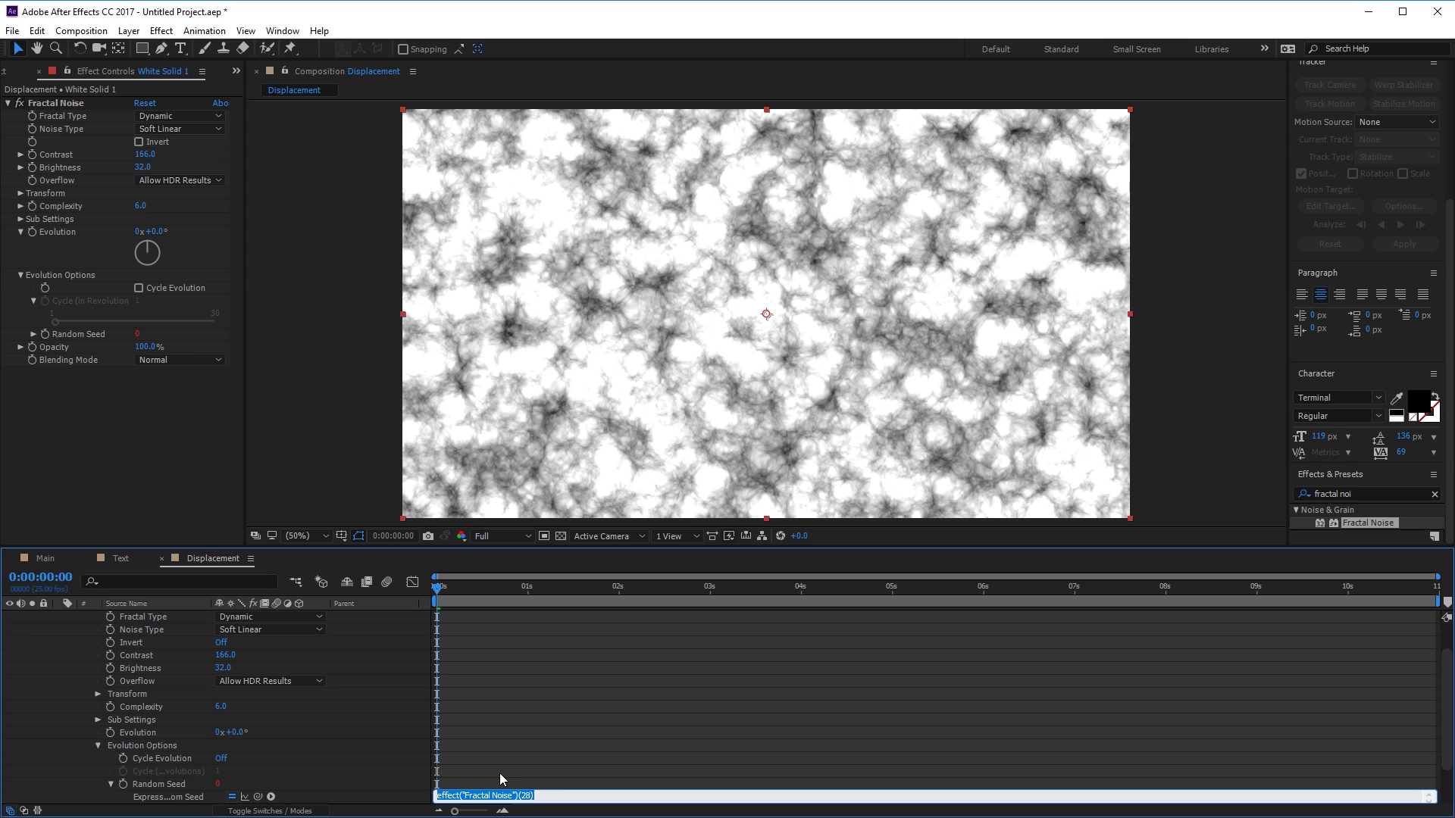
text(time*)
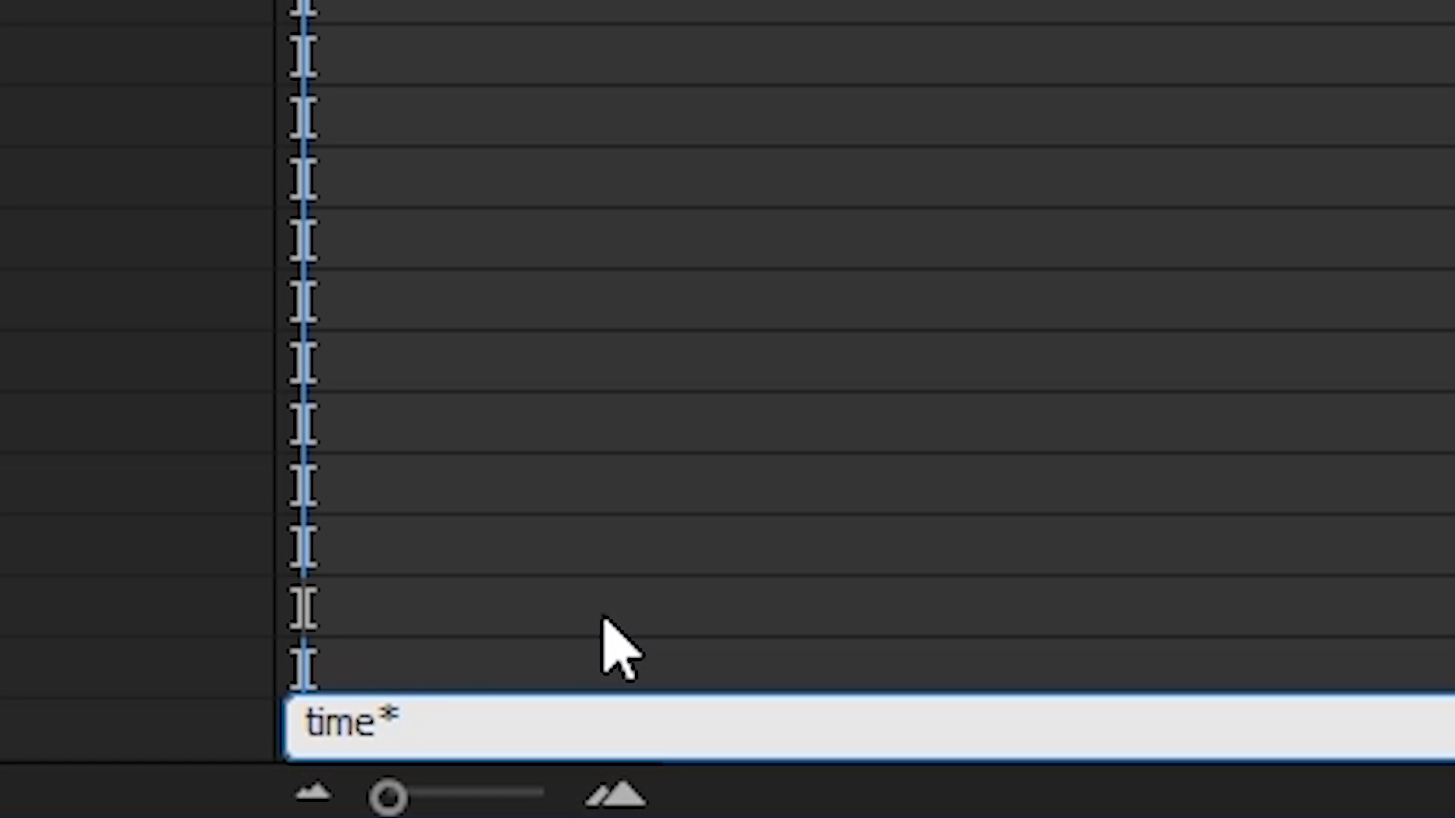
text(12)
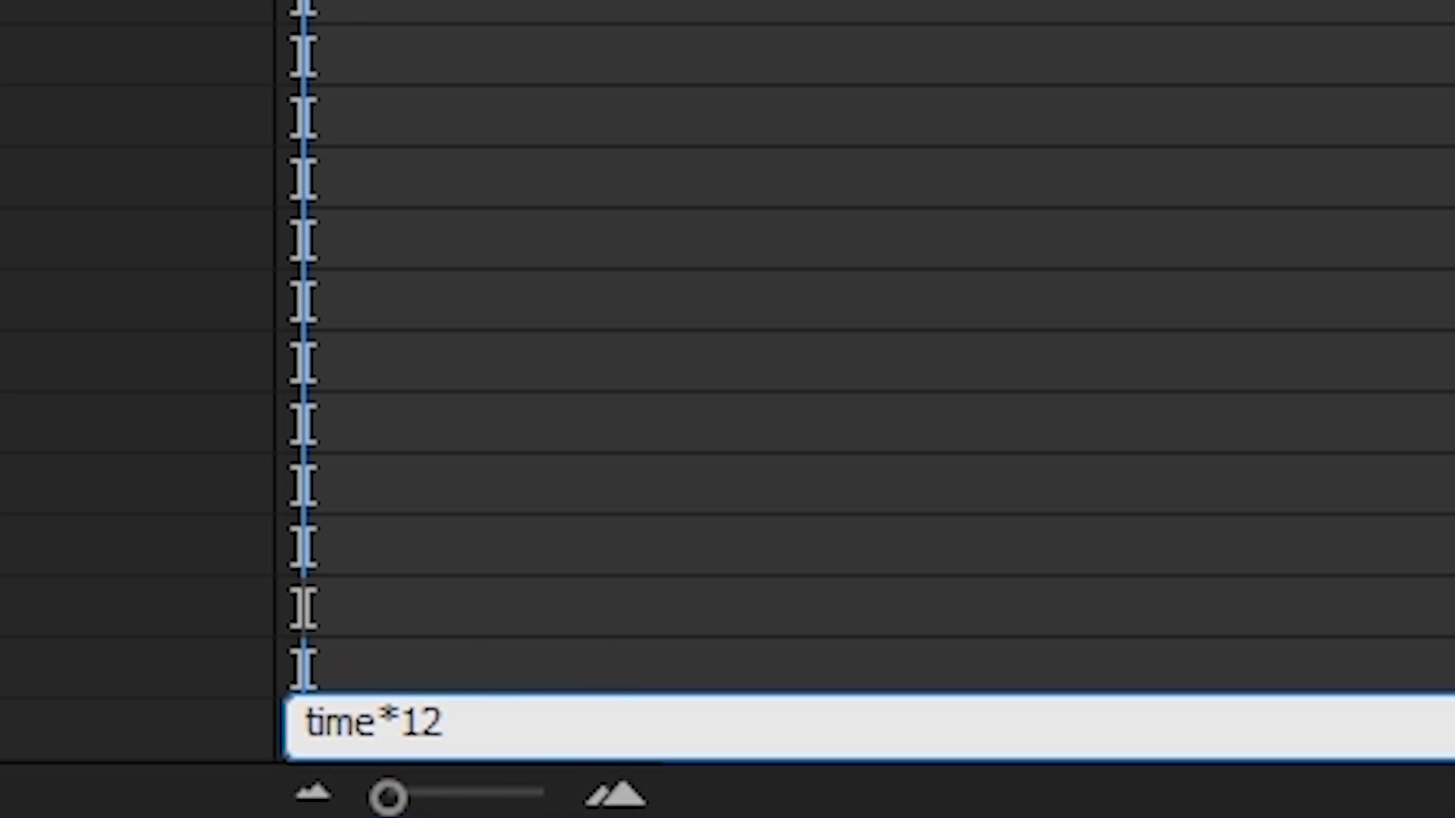
click(347, 478)
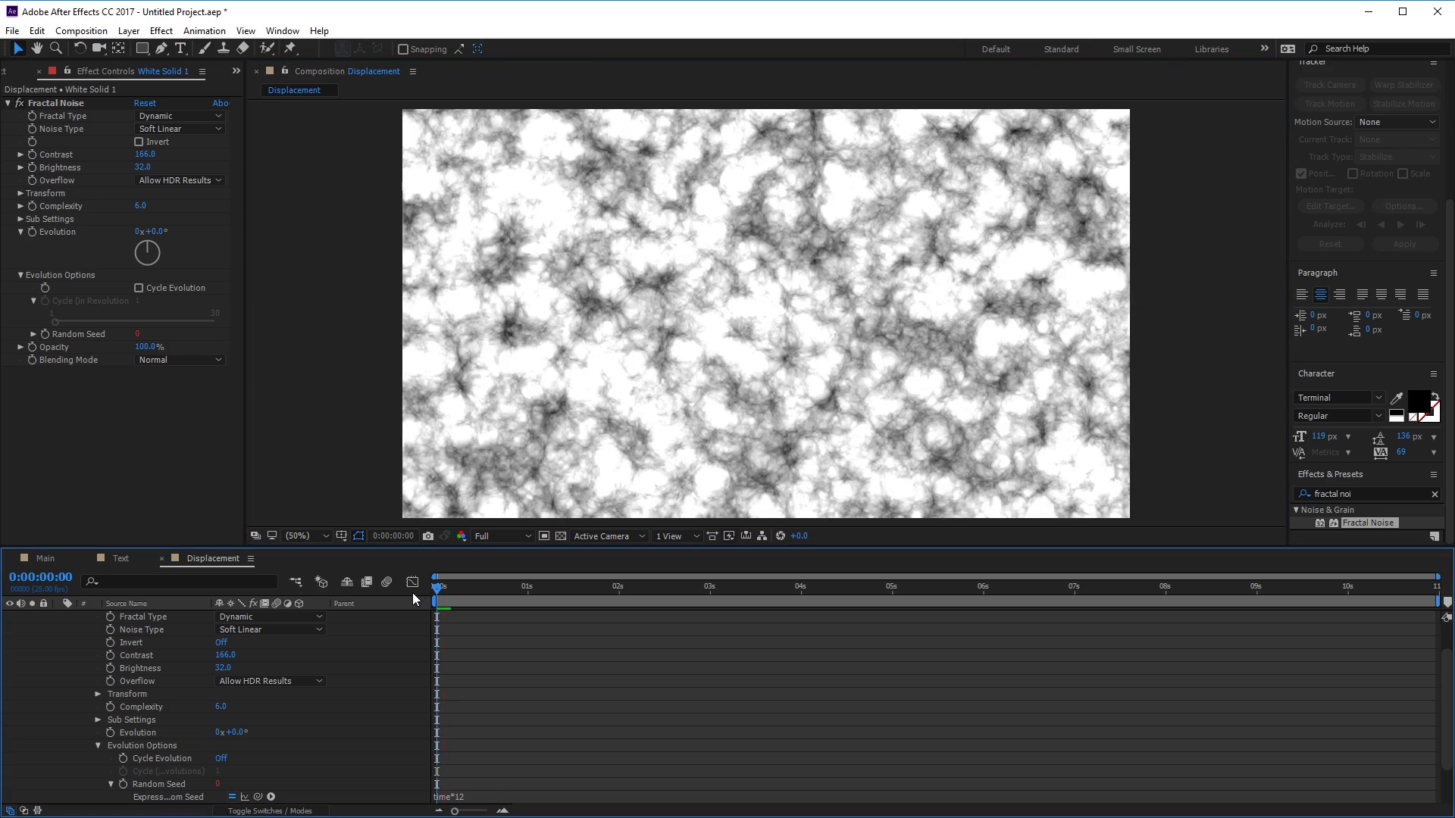
key(space)
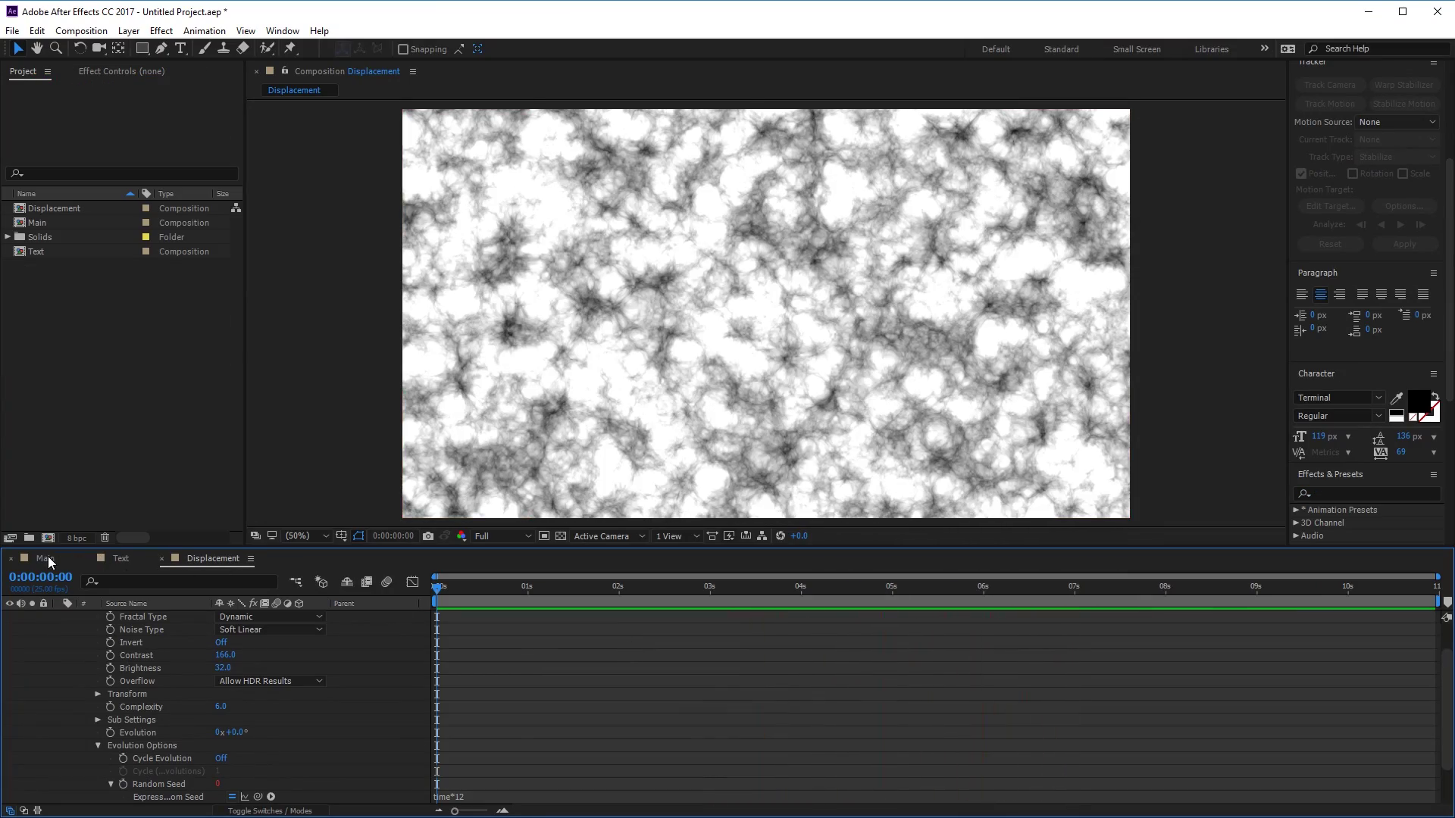
- Place Displacement above Text in the Main timeline and hide the Displacement layer
click(48, 556)
drag(72, 211, 128, 640)
drag(45, 258, 110, 656)
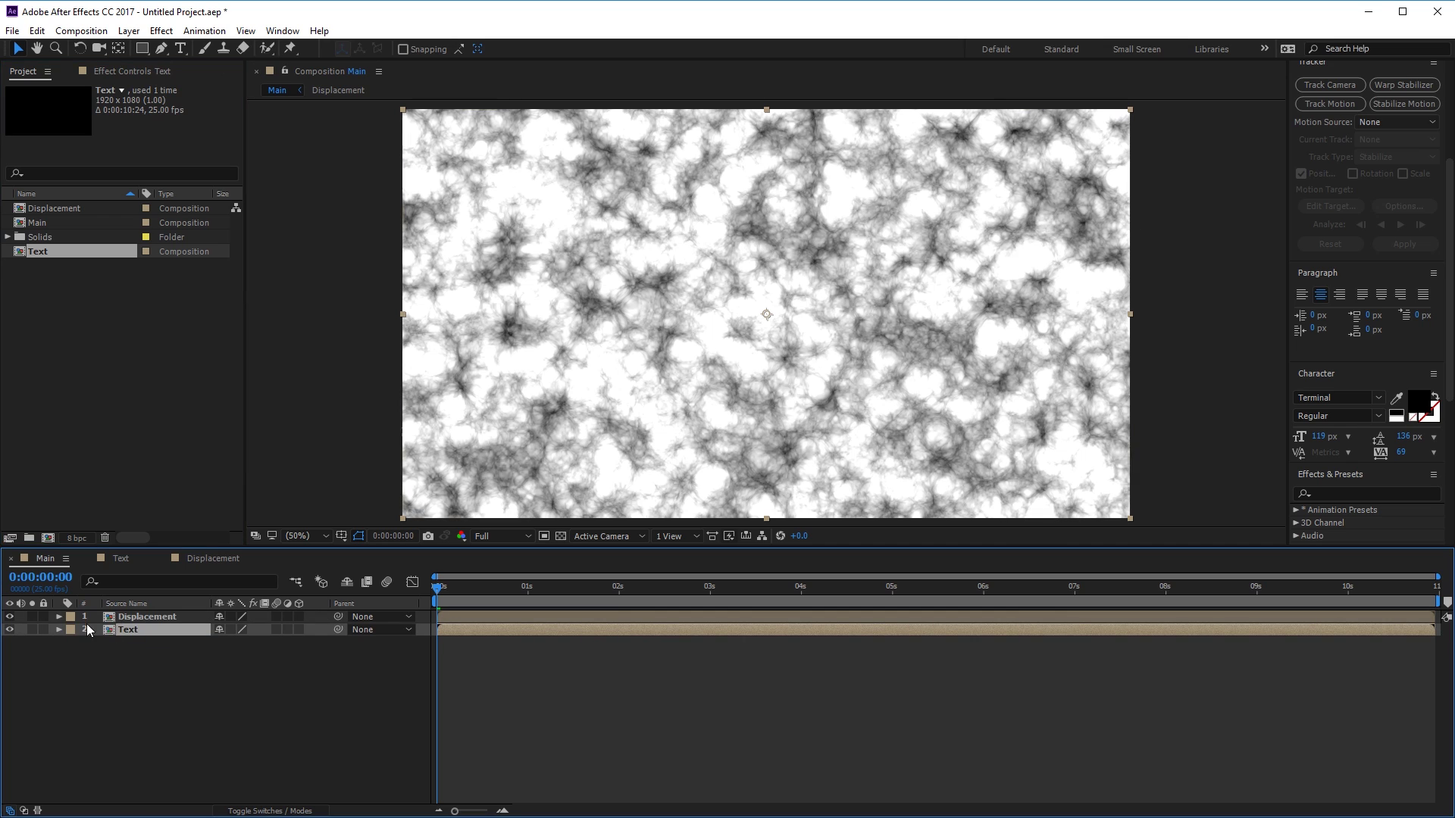
click(11, 617)
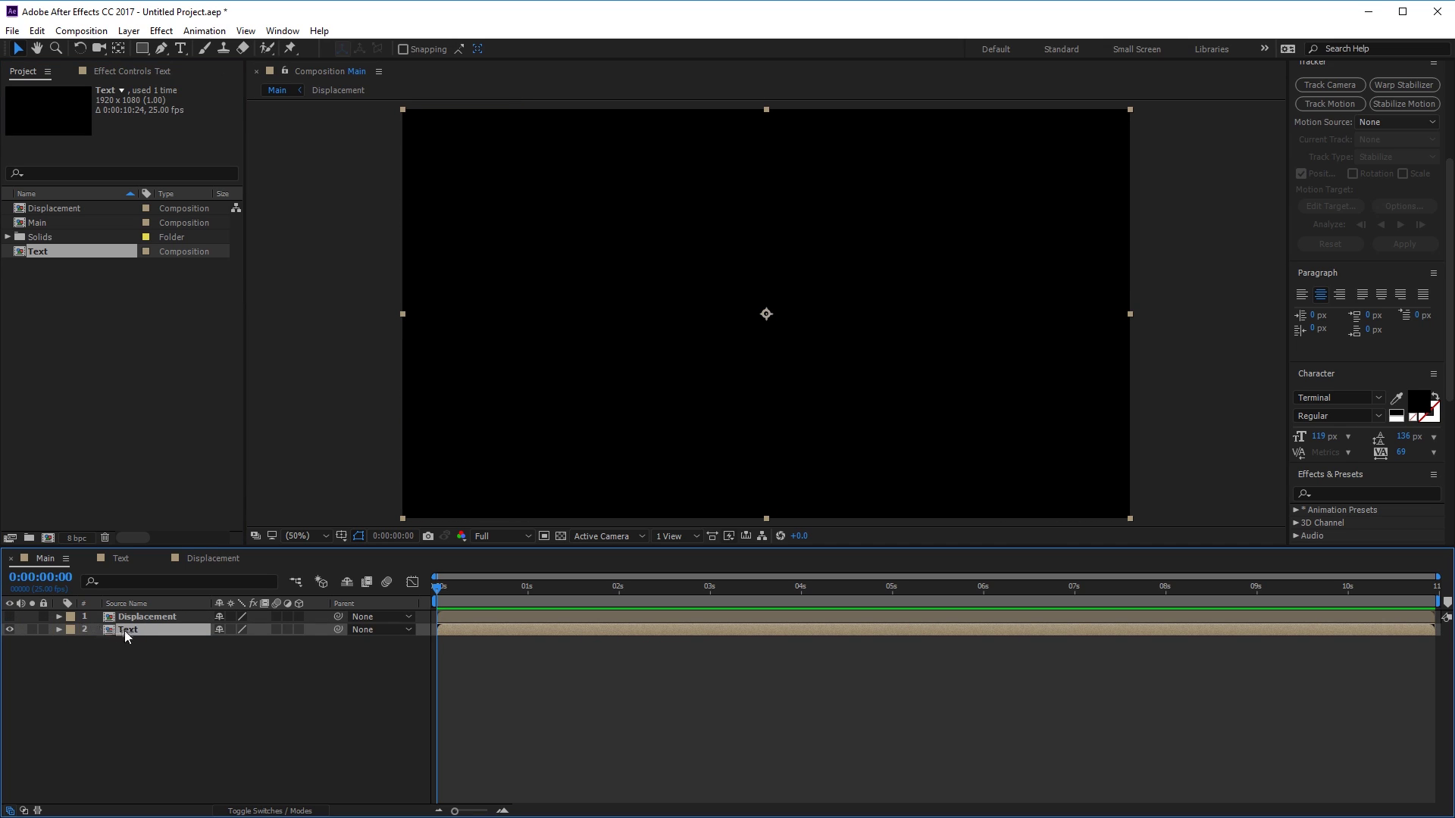
- Apply the Displacement Map effect to the Text layer in Main
click(1347, 492)
text(displace)
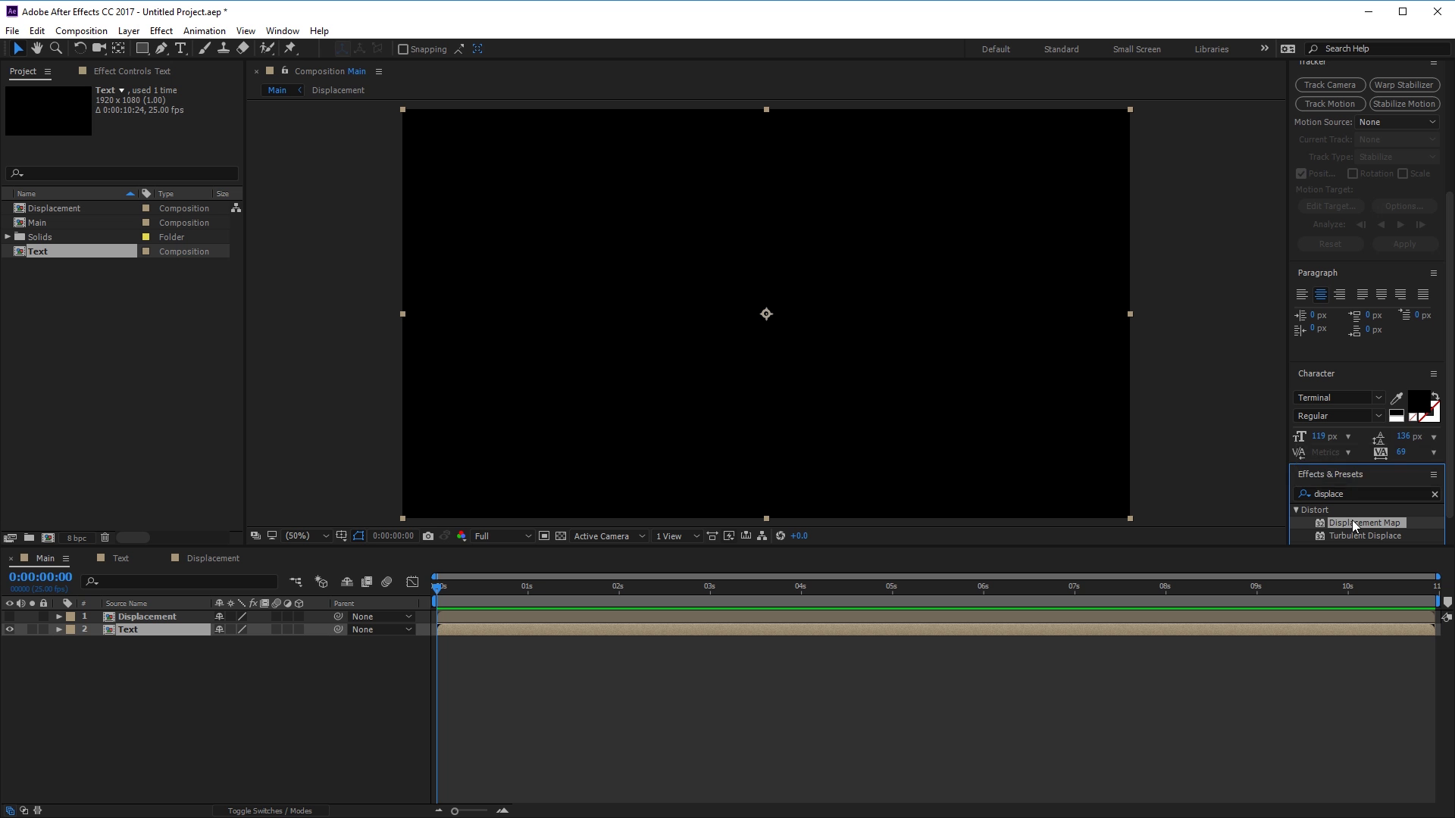
drag(1121, 674, 0, 817)
drag(398, 581, 155, 626)
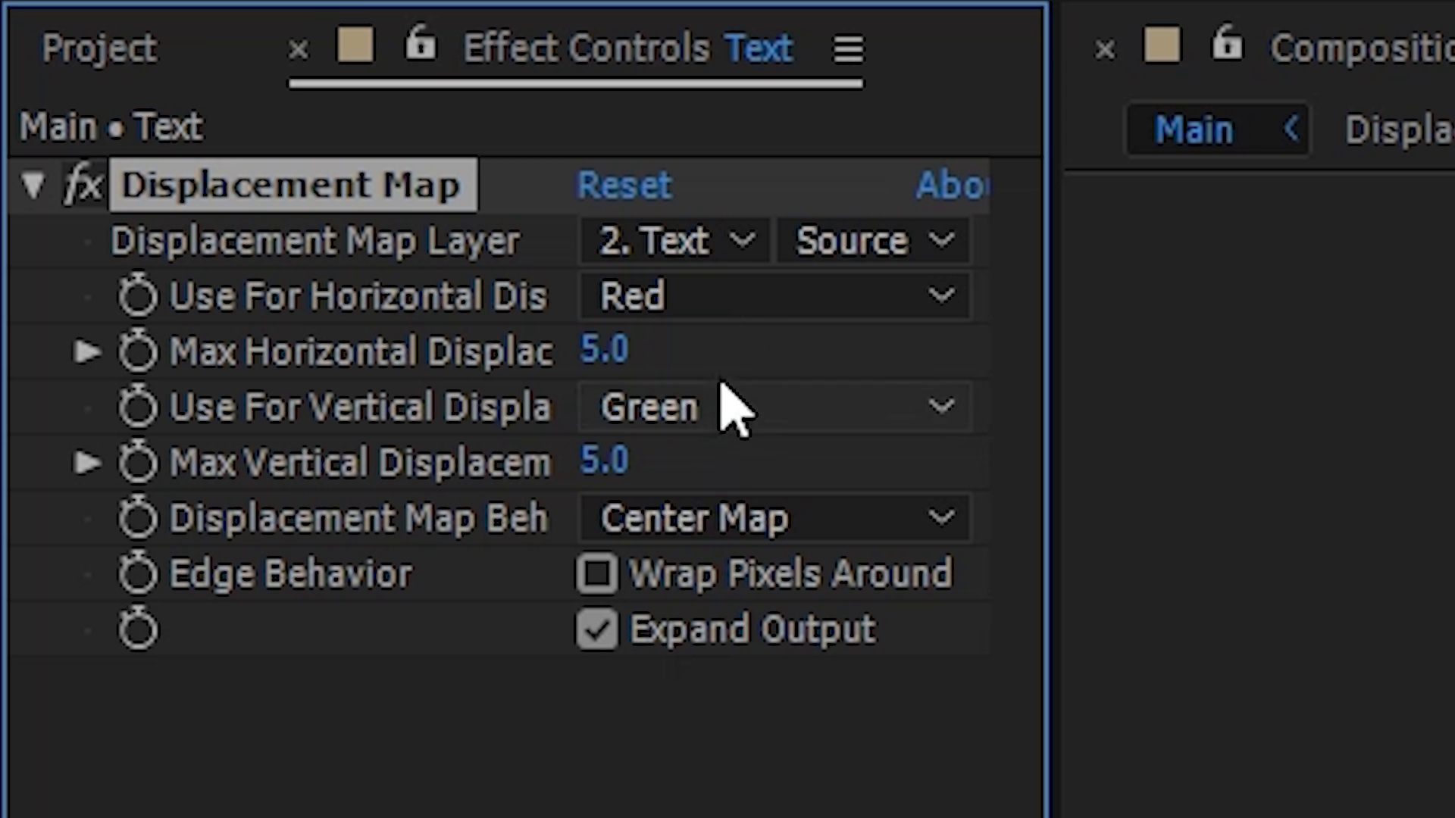
- Use the Displacement layer as the map, with Luminance for horizontal and vertical channels
click(155, 116)
click(733, 413)
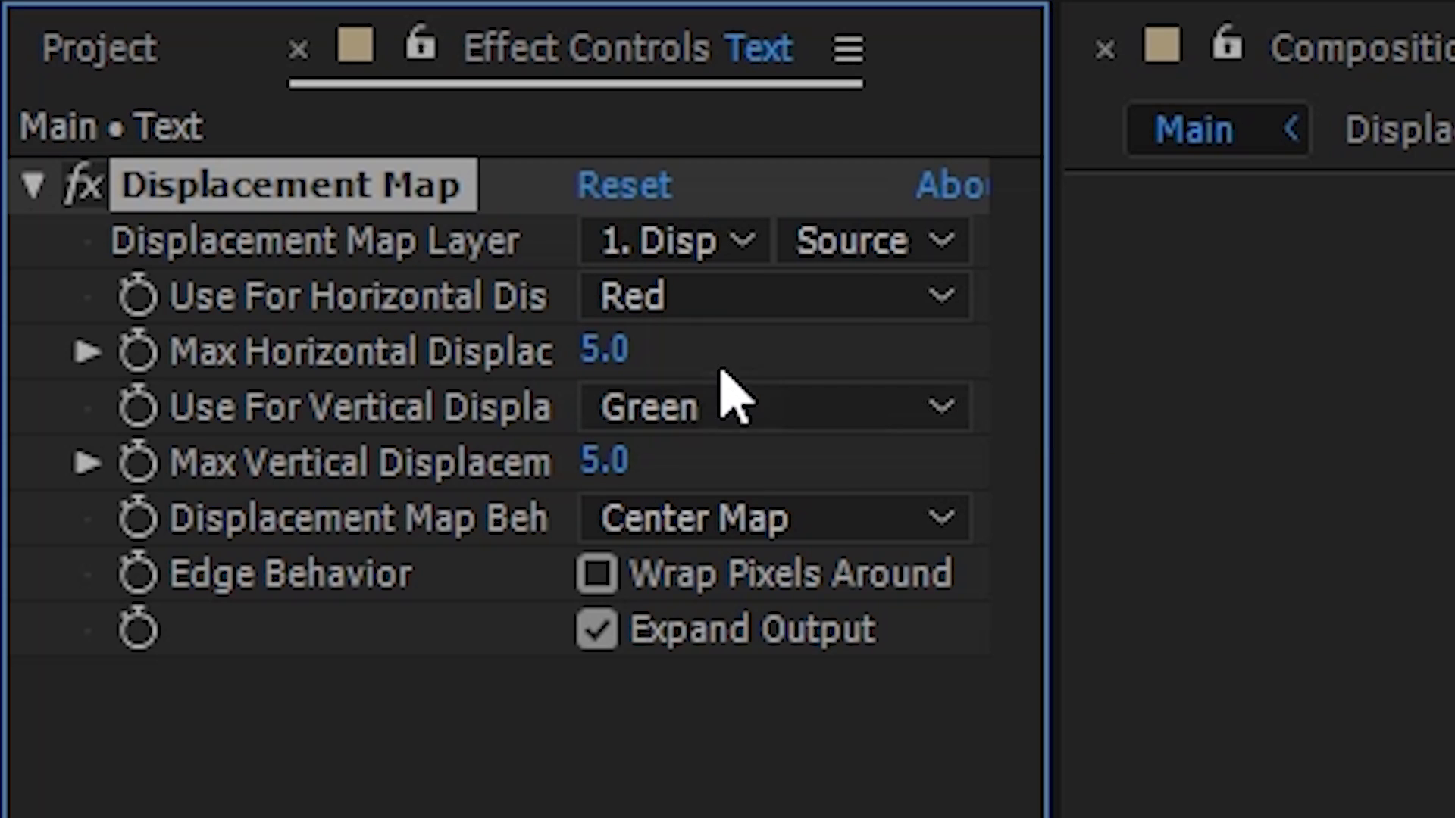
click(739, 299)
click(761, 655)
click(779, 413)
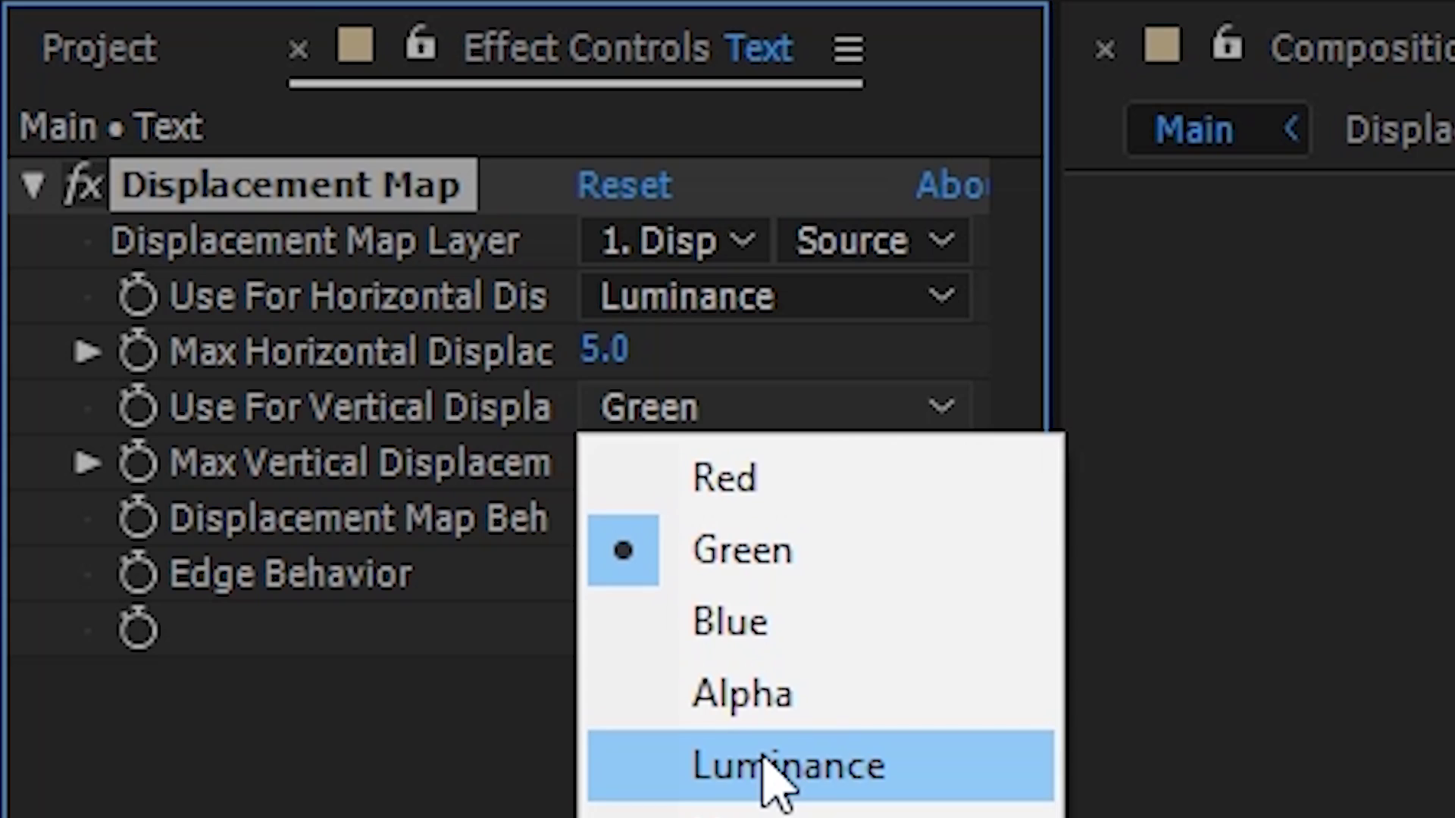
click(763, 763)
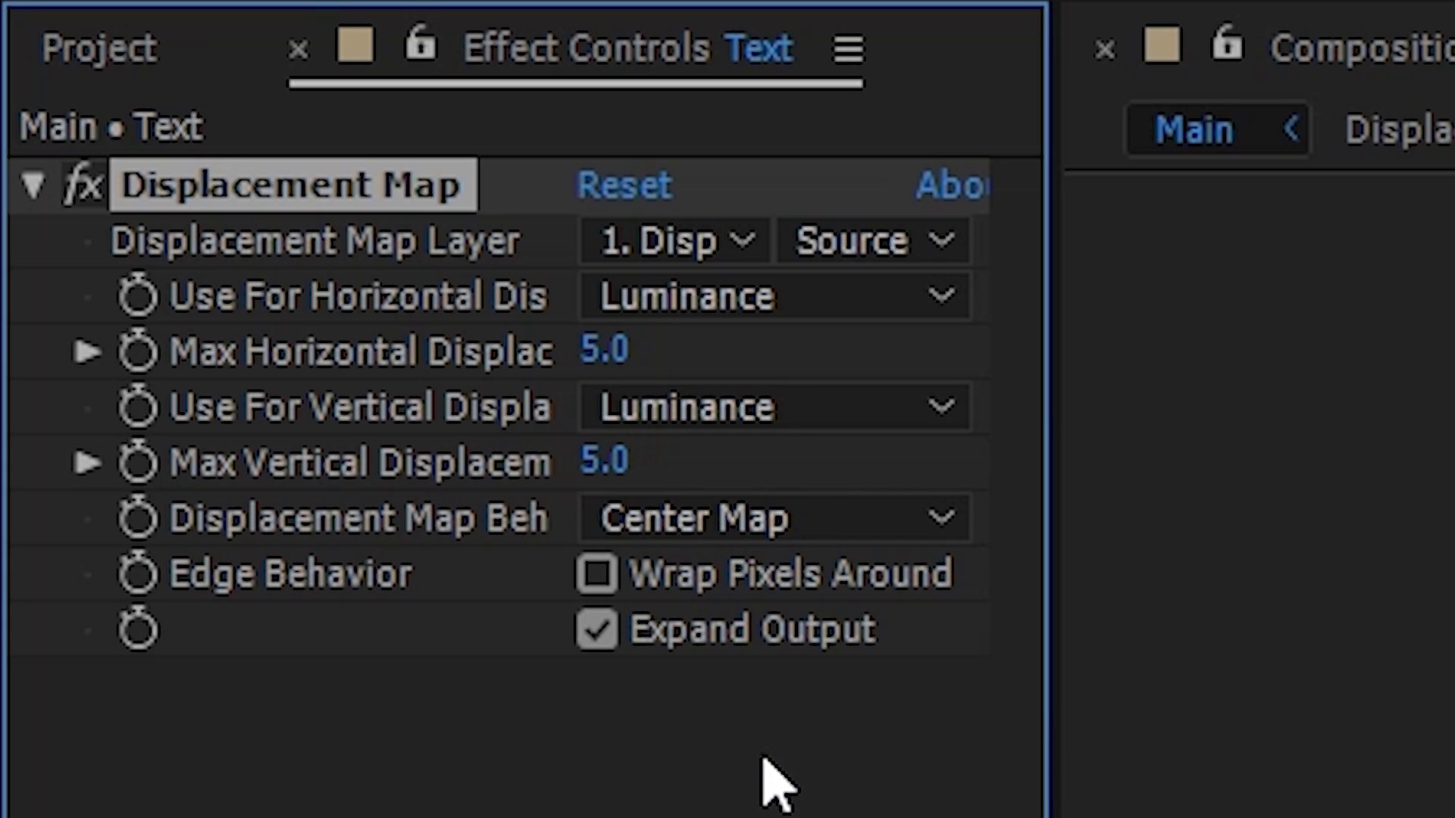
- Set Max Horizontal and Max Vertical Displacement to 3
click(605, 350)
text(3)
click(610, 460)
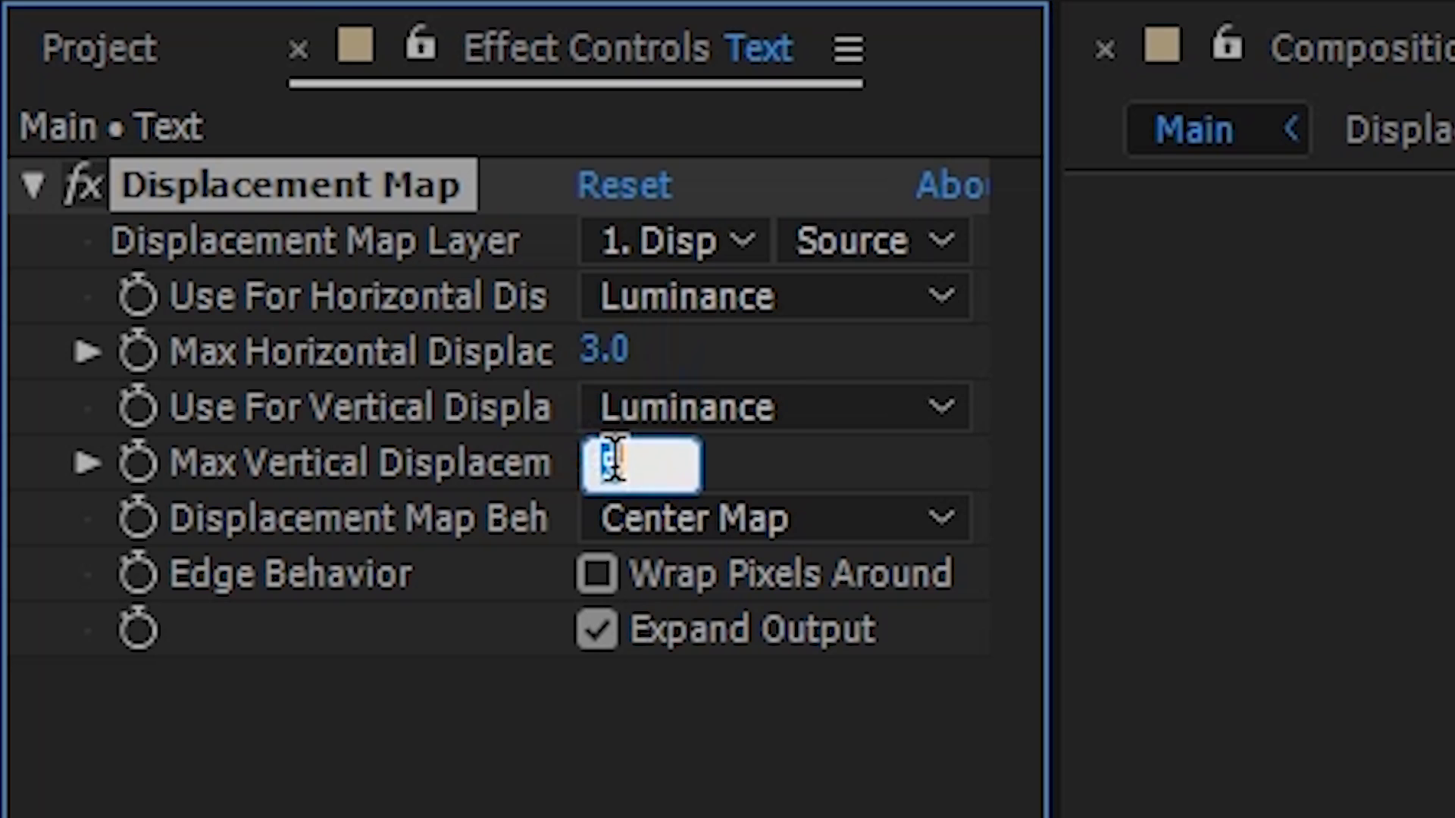
text(3)
click(650, 811)
- Type 'Please Subscribe!' in the Text composition and set it in the Luna font
click(123, 561)
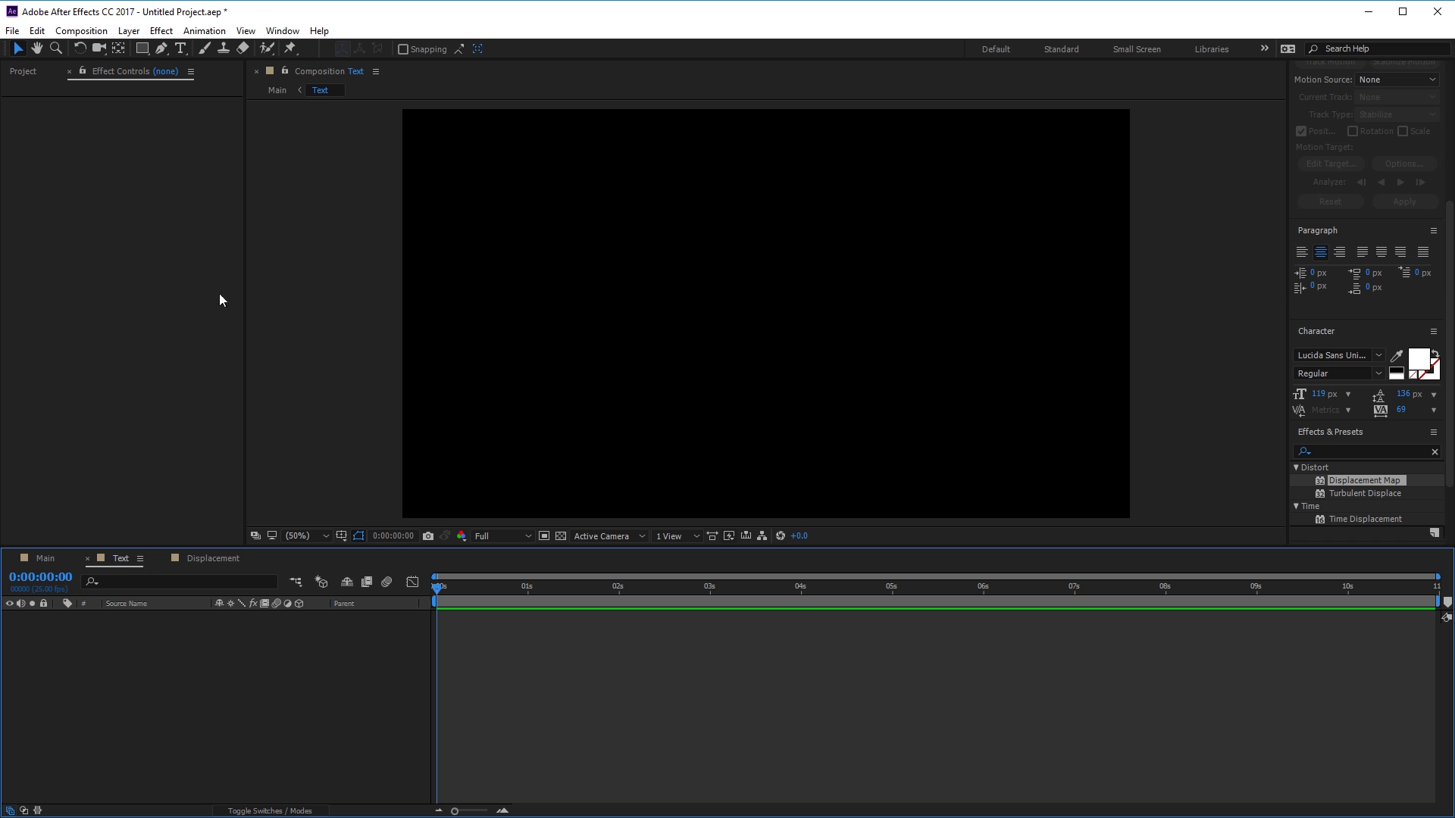
click(184, 53)
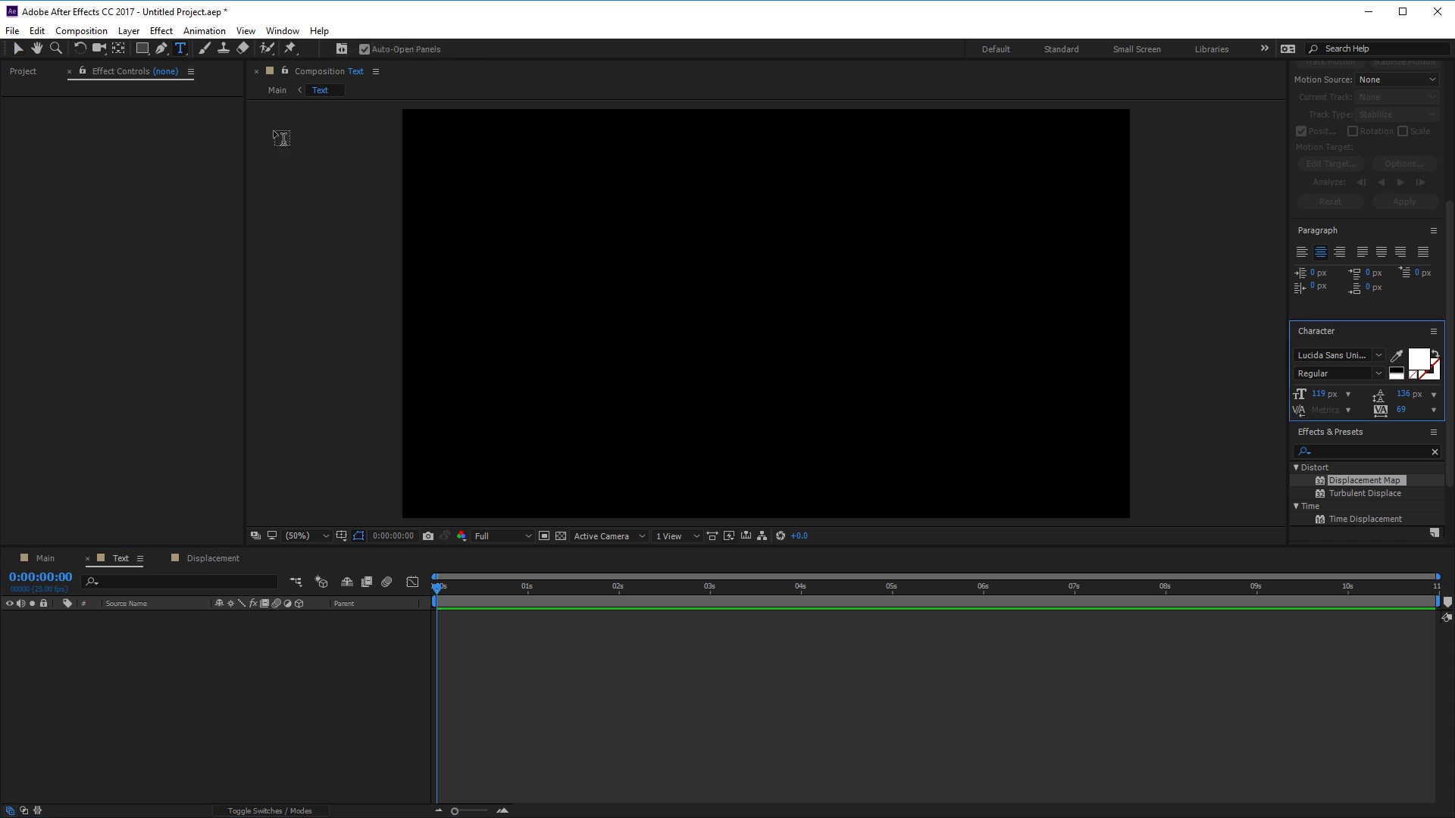
click(531, 277)
text(Ple)
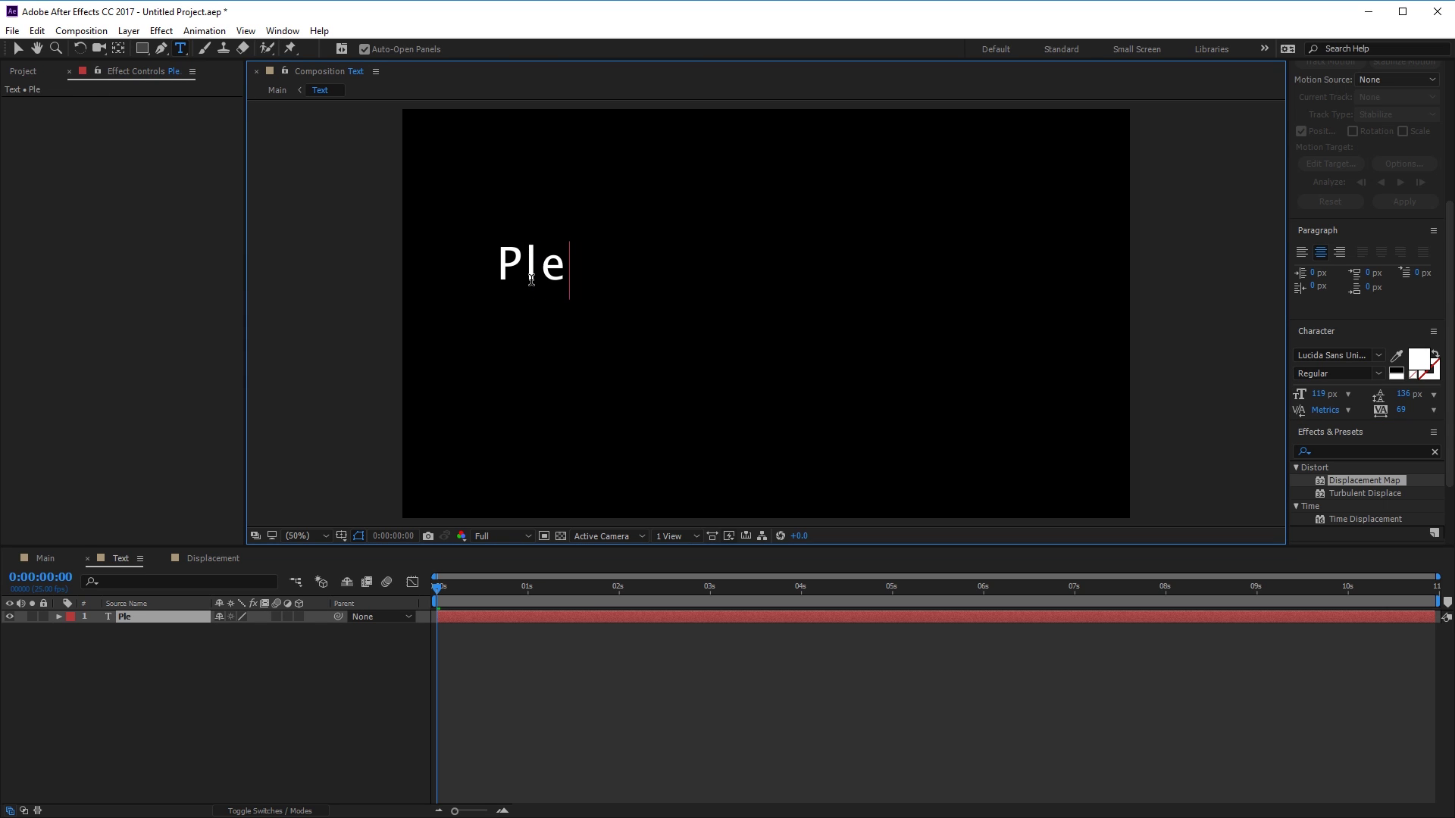
text(ase Subscribe!)
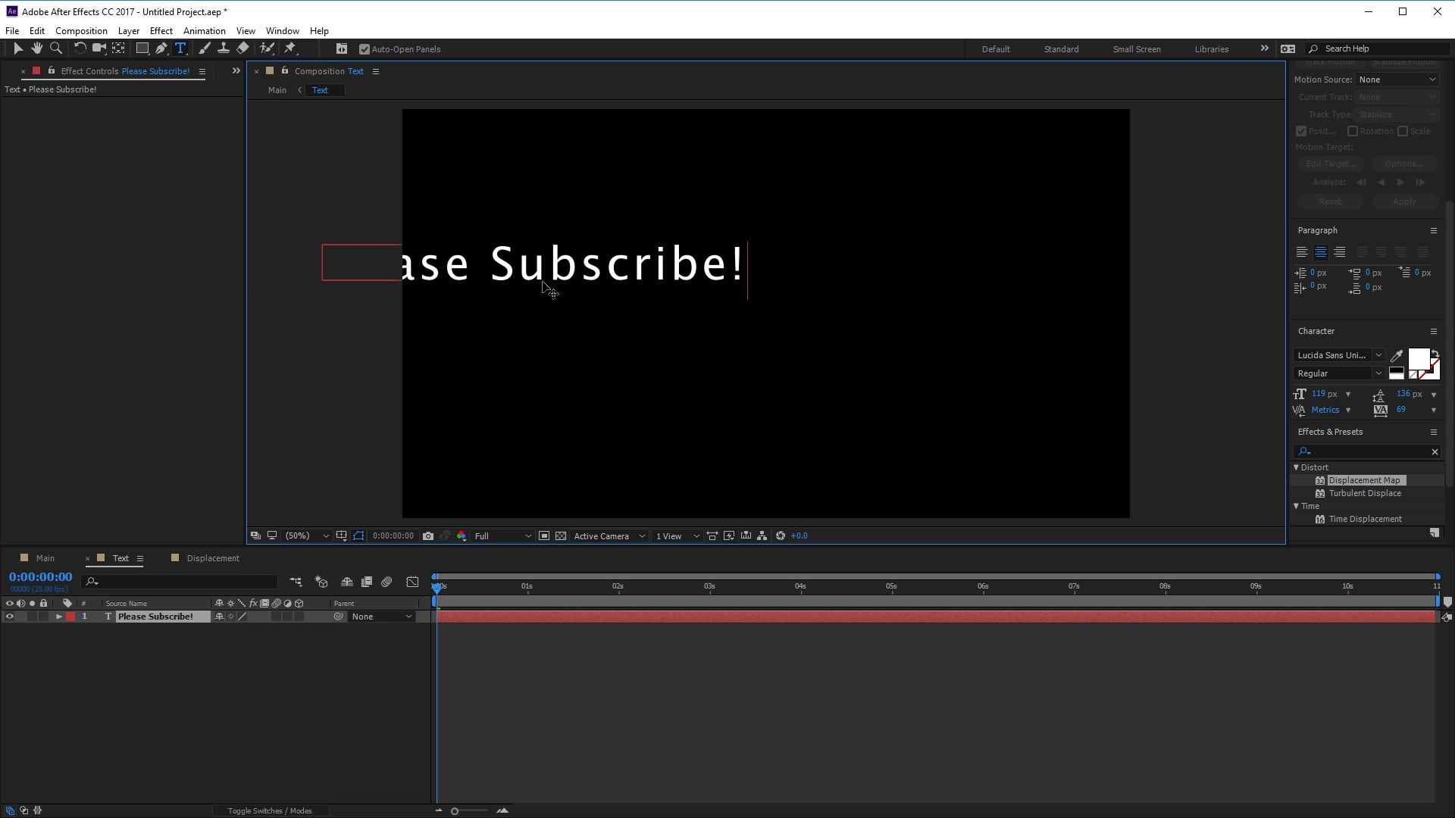
key(ctrl+a)
click(1331, 351)
text(Luna)
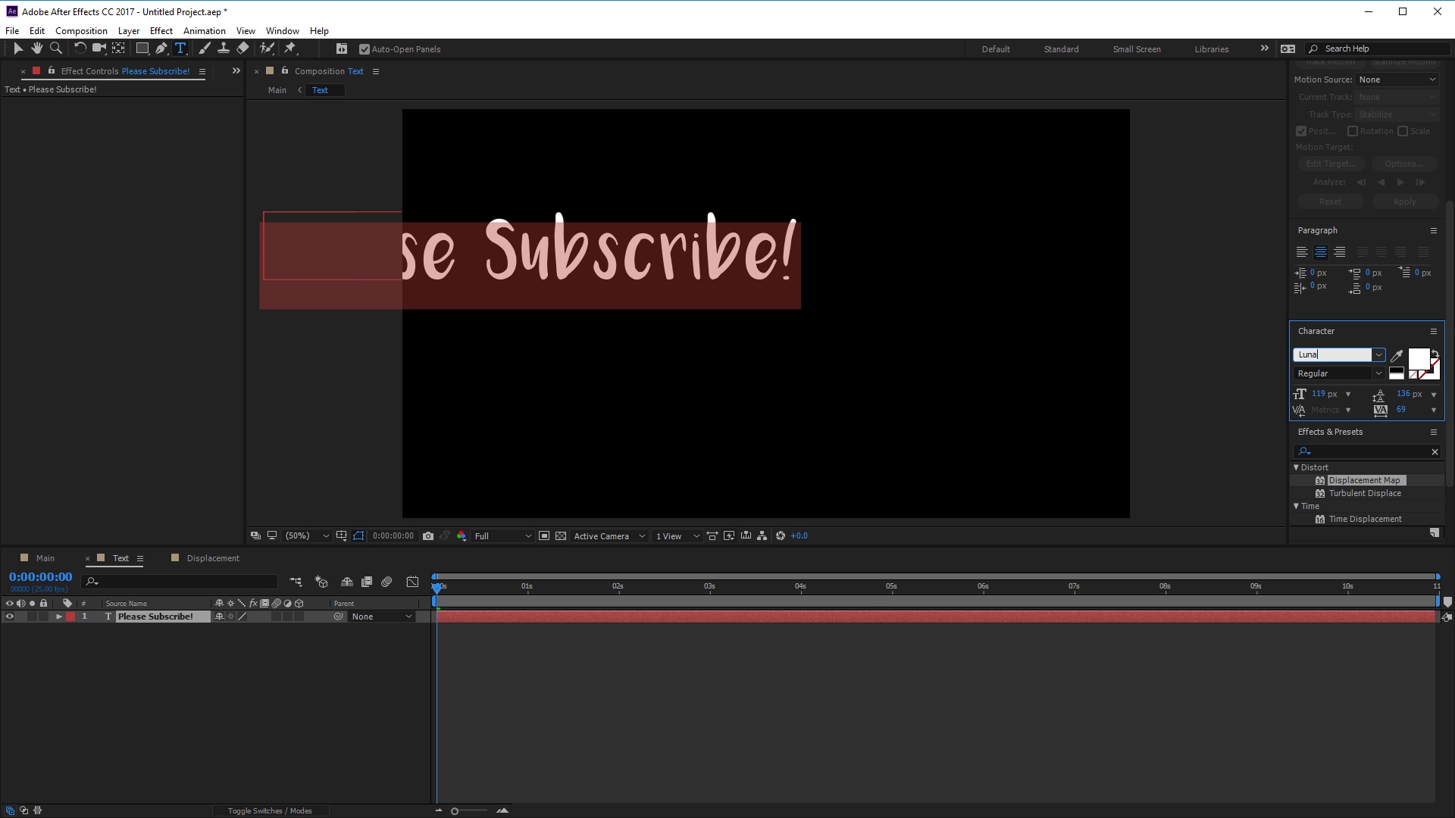
click(17, 49)
- Centre the text layer horizontally and vertically in the frame with the Align panel
drag(644, 270, 894, 331)
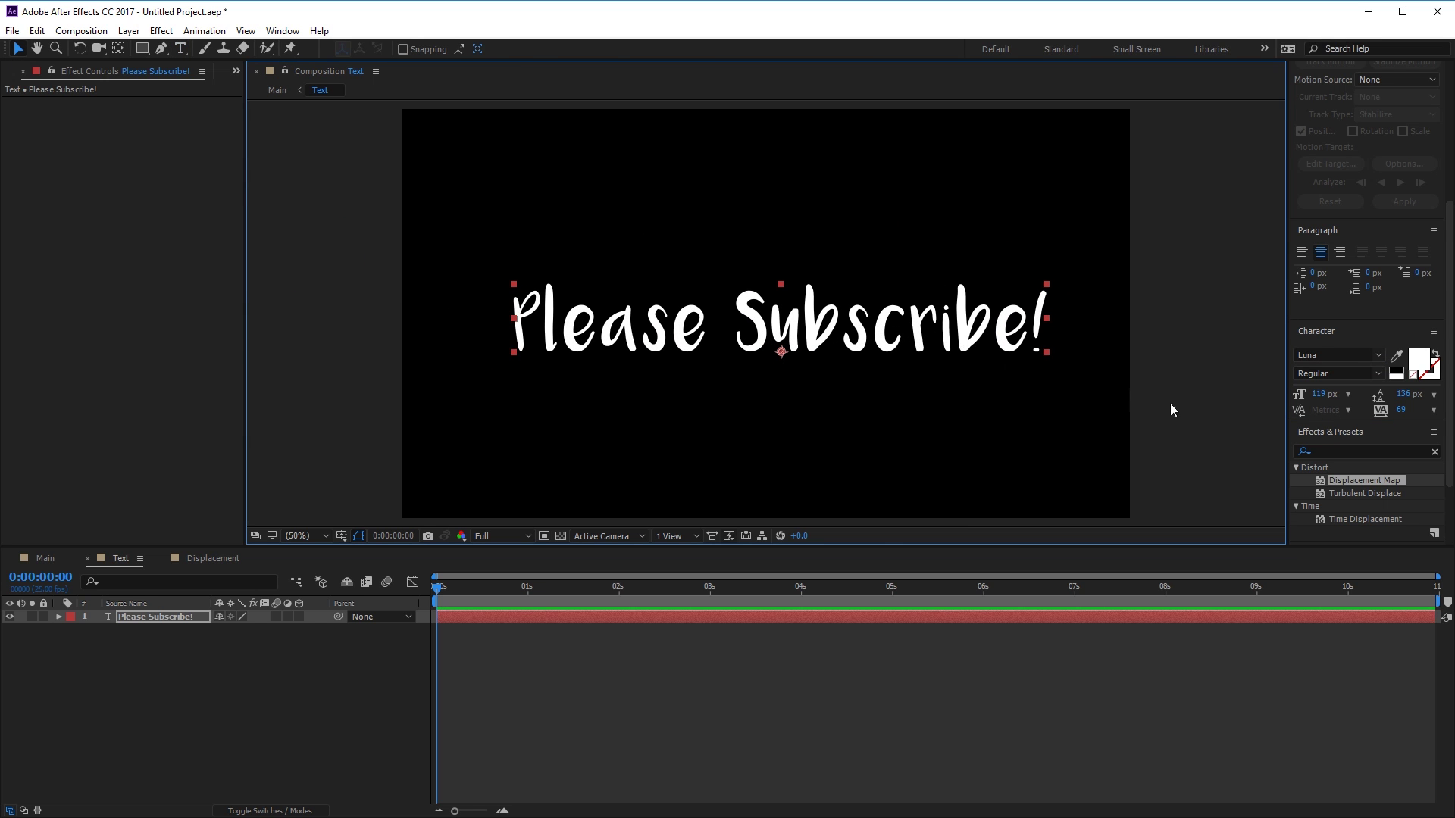
scroll(1316, 336, down, 2)
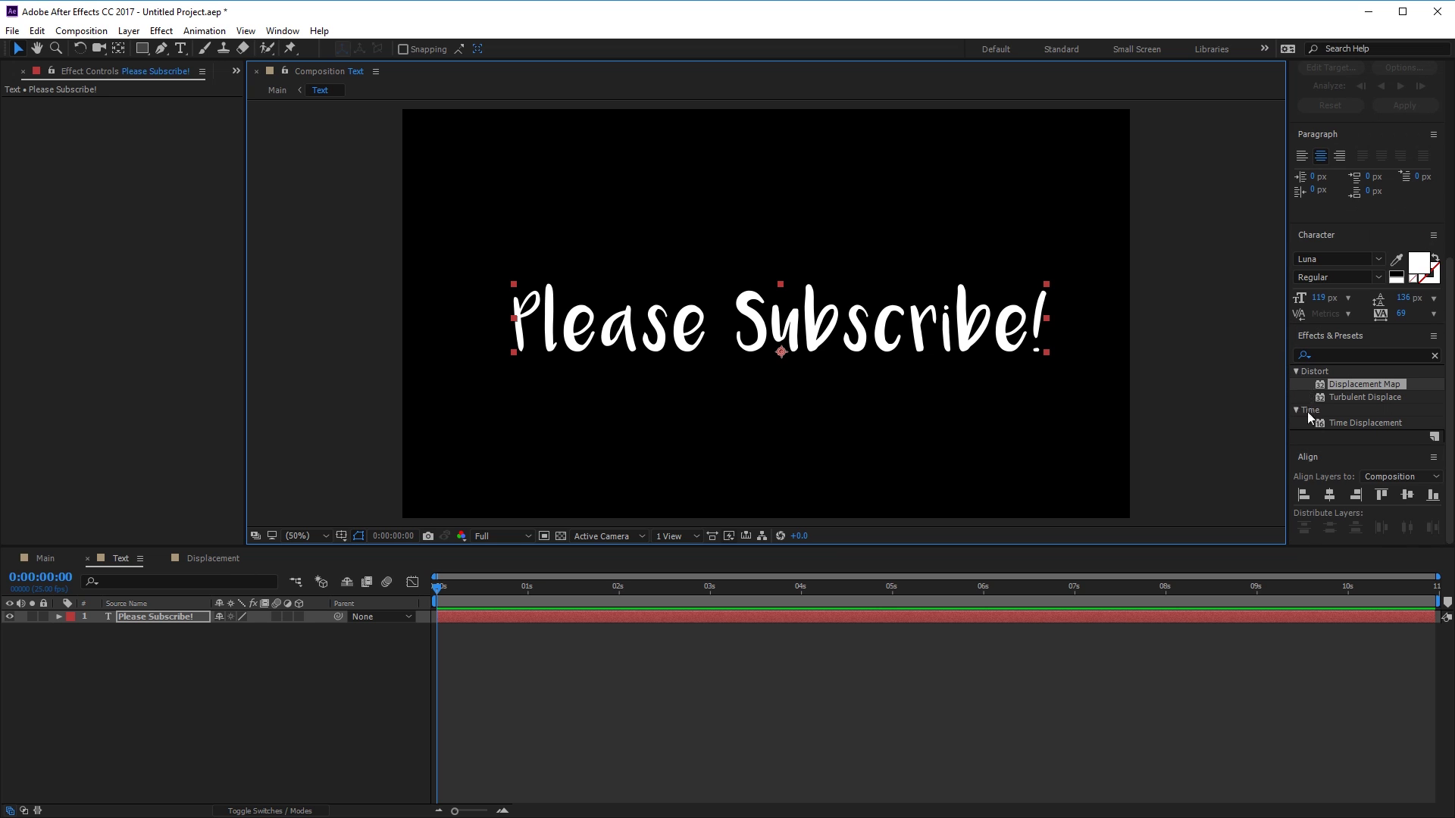
click(1330, 494)
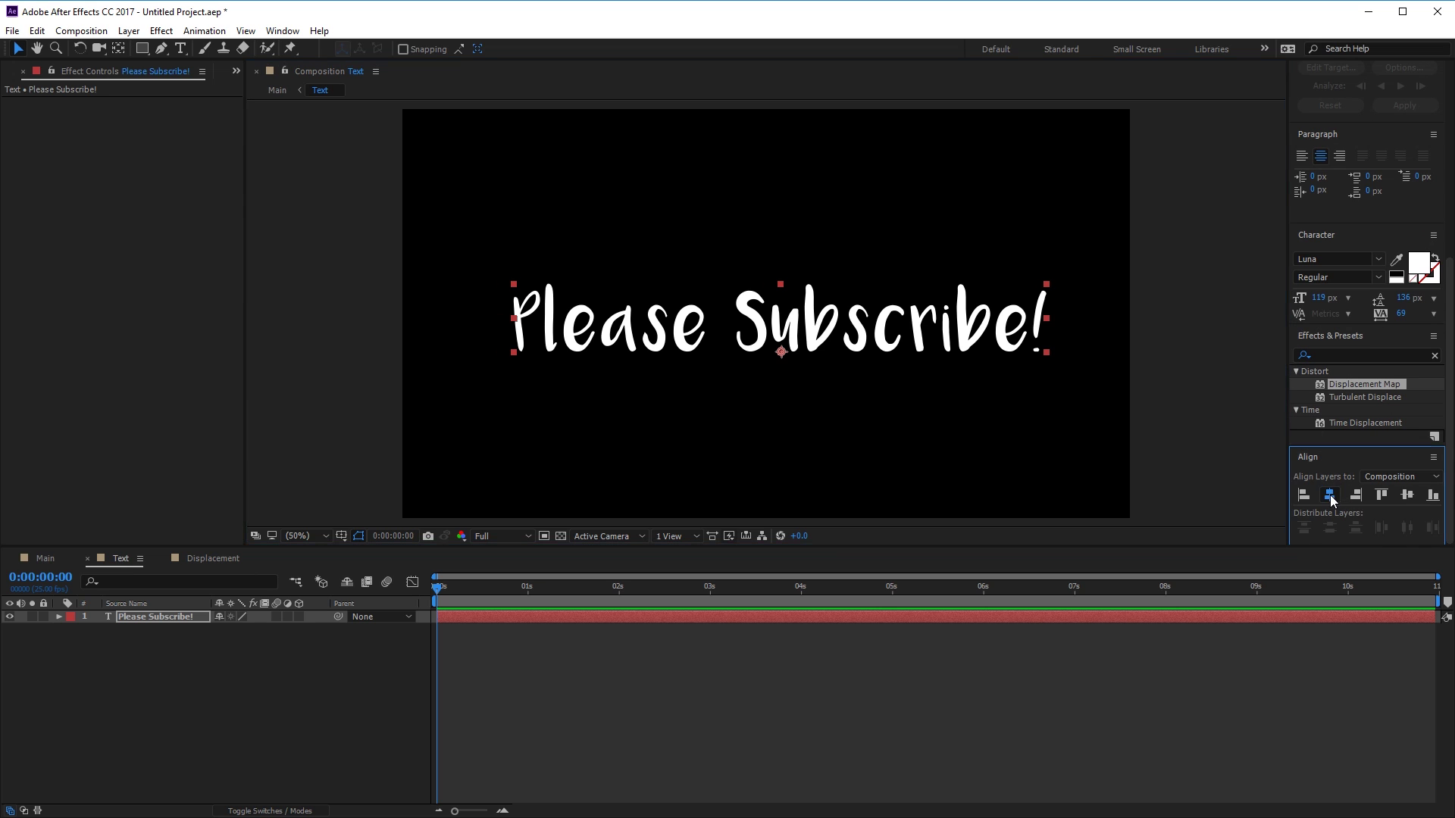
click(1406, 494)
click(1203, 421)
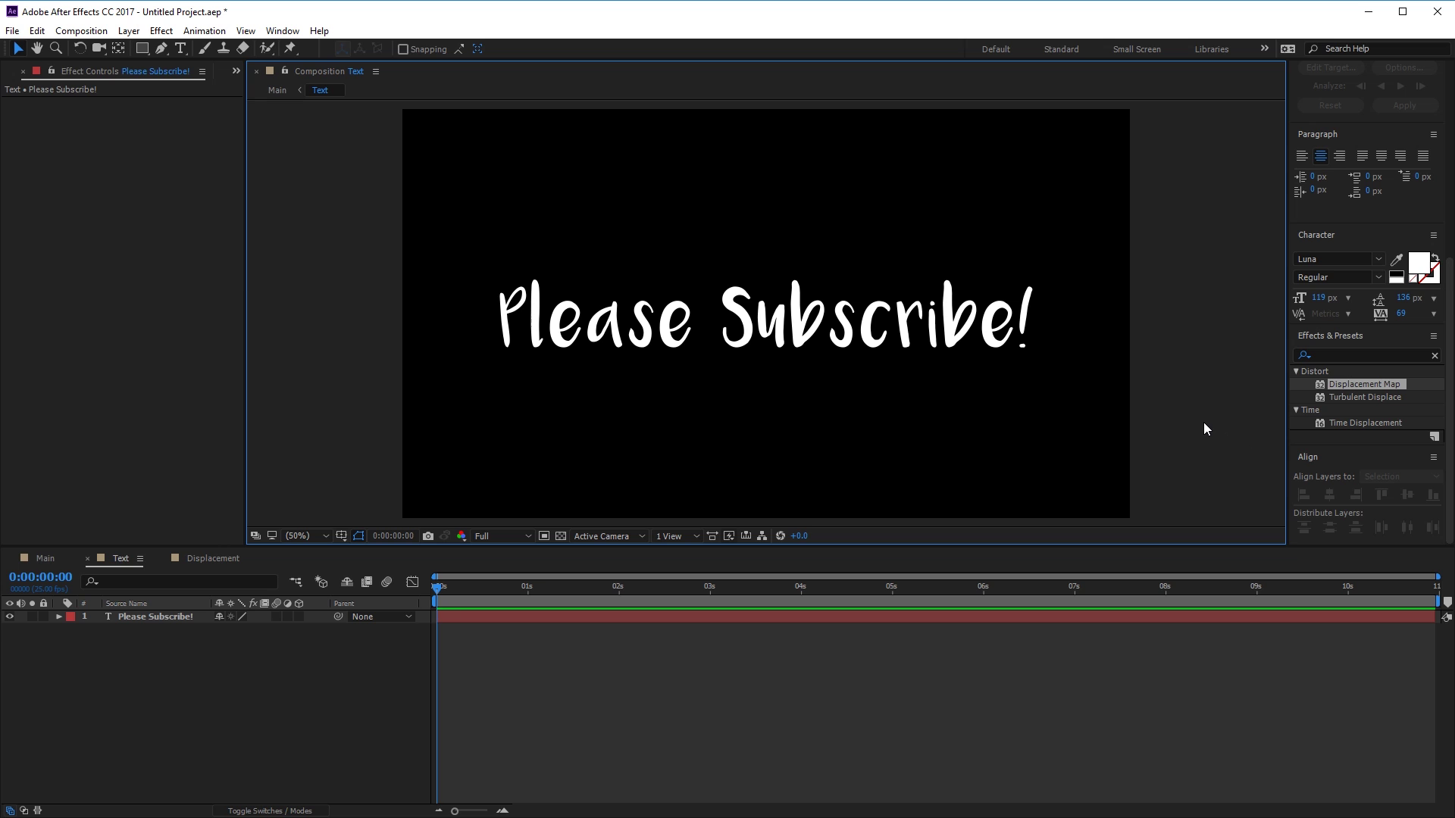
- Create a white solid, White Solid 2, in Main and move it beneath the Text layer
right_click(195, 684)
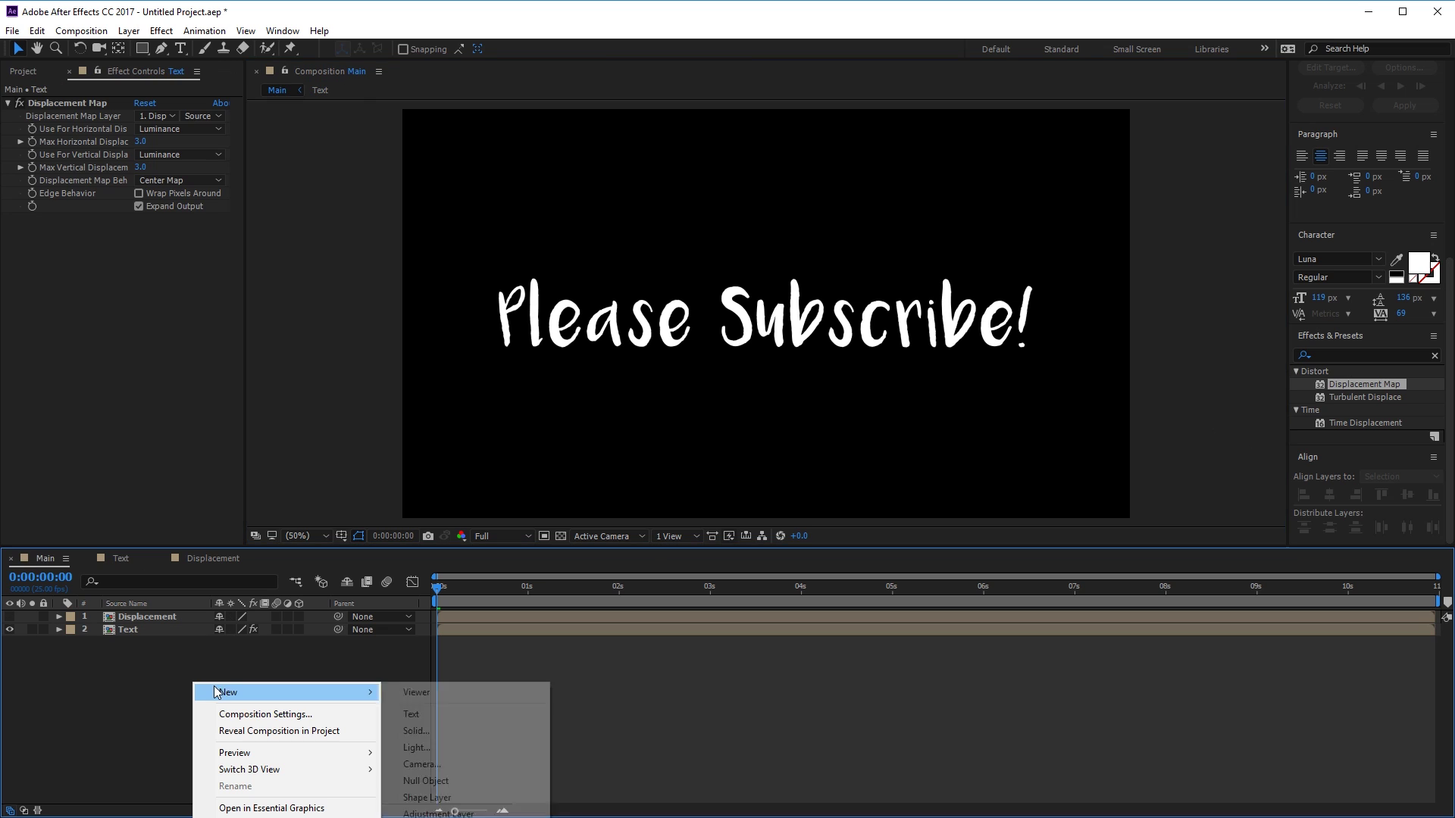
mouse_move(271, 693)
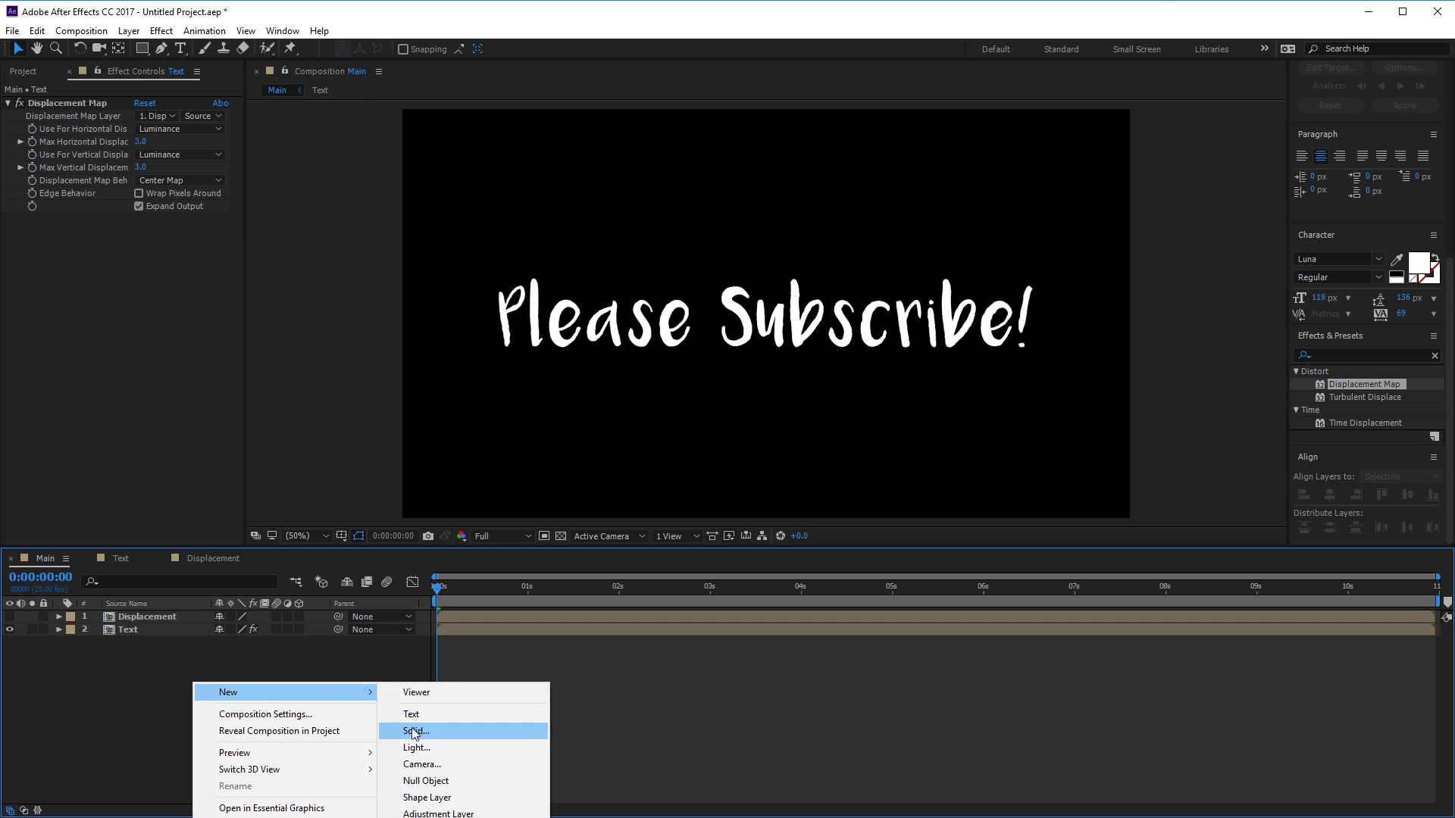
click(414, 731)
click(494, 446)
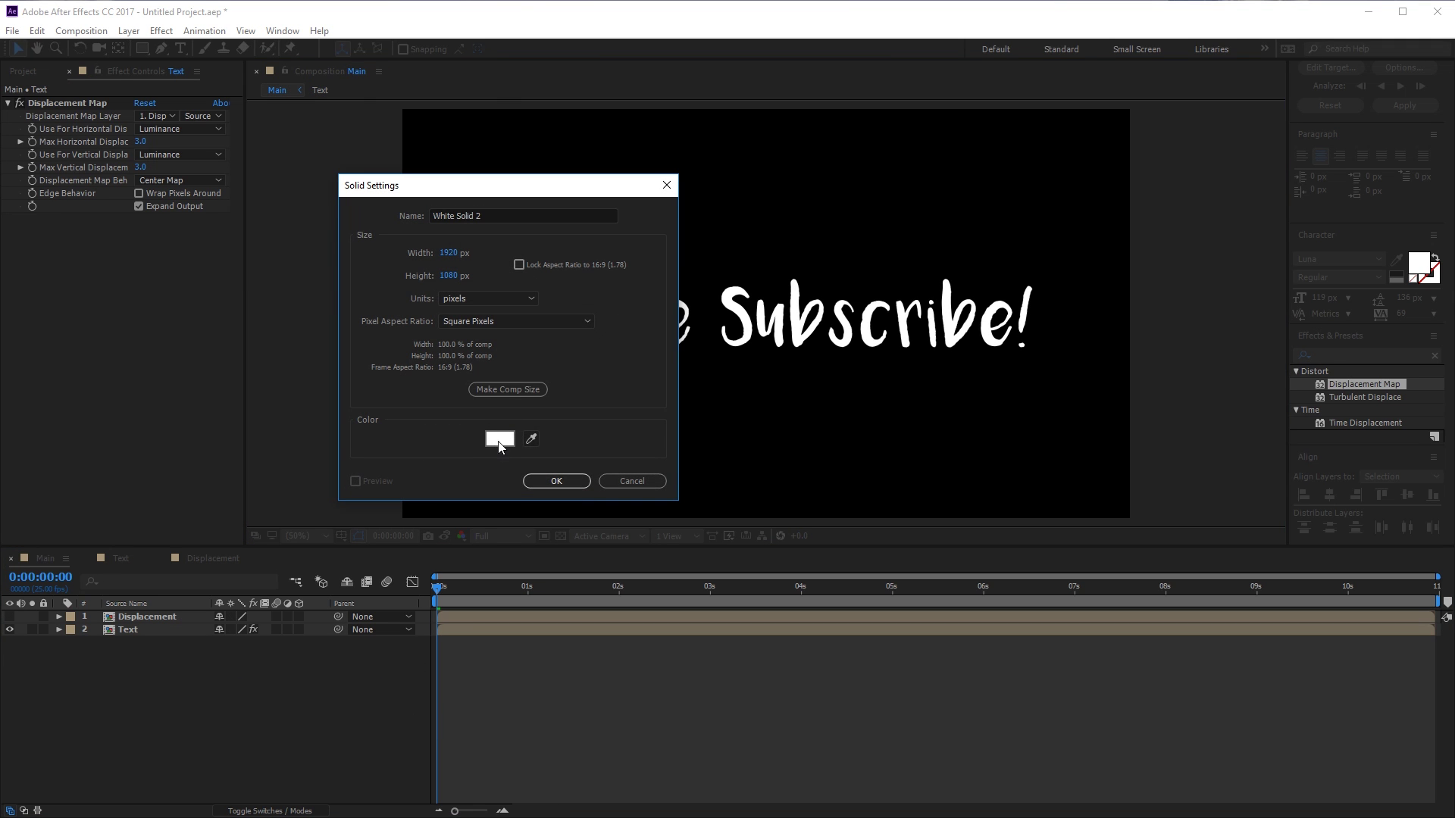
click(983, 306)
click(571, 480)
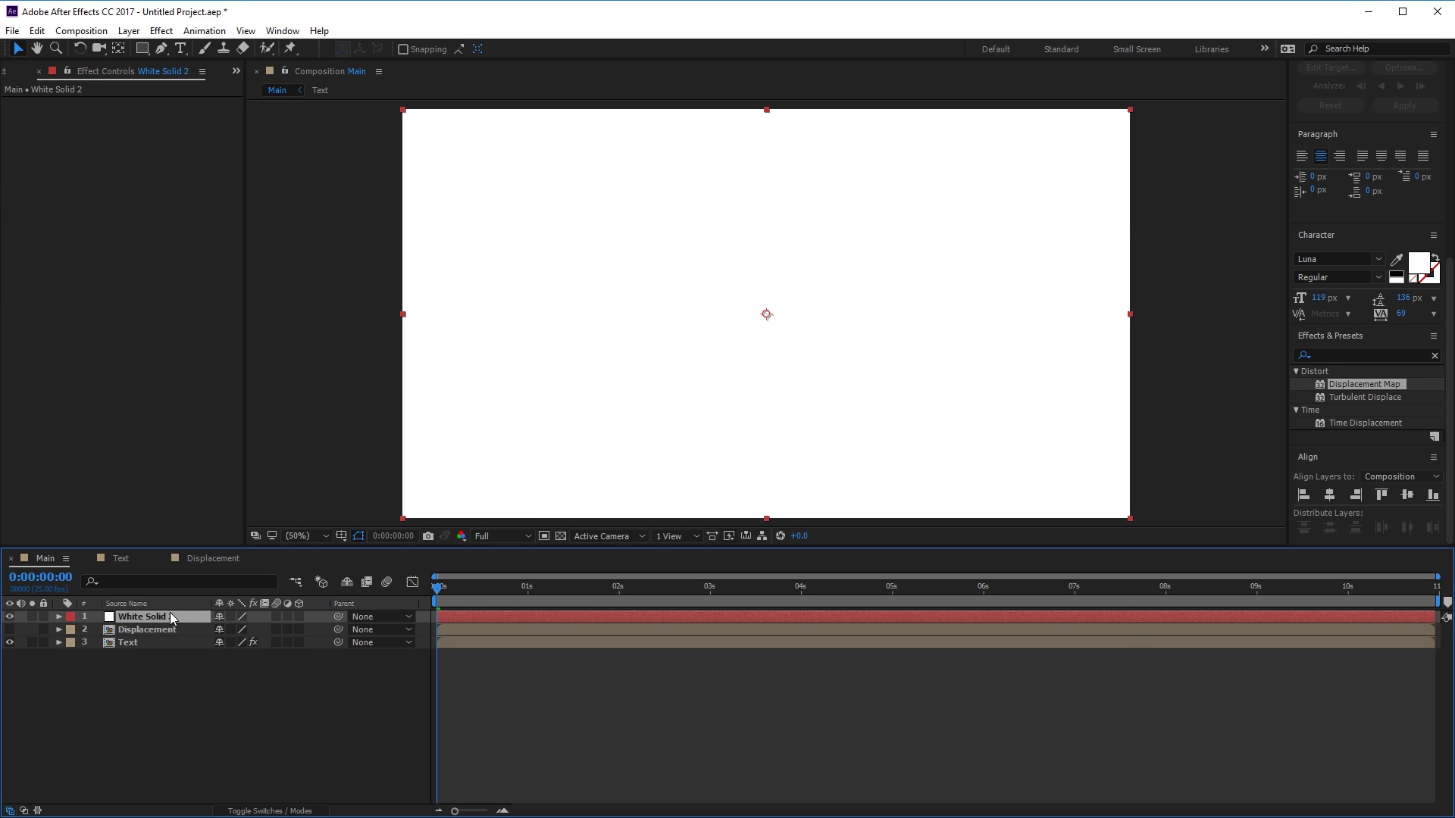
drag(170, 615, 172, 643)
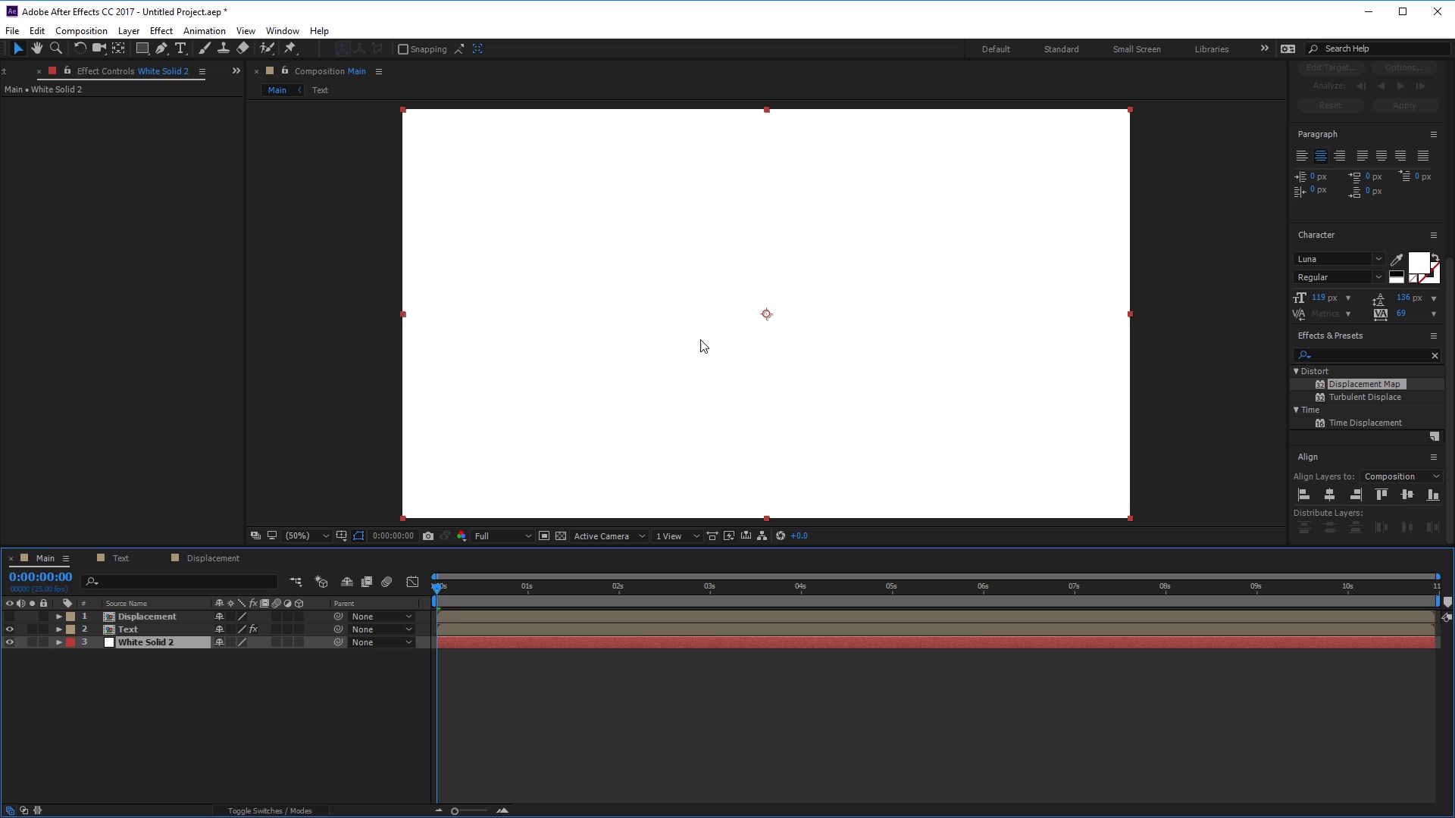
- Change the 'Please Subscribe!' text fill colour to black (000000)
click(122, 562)
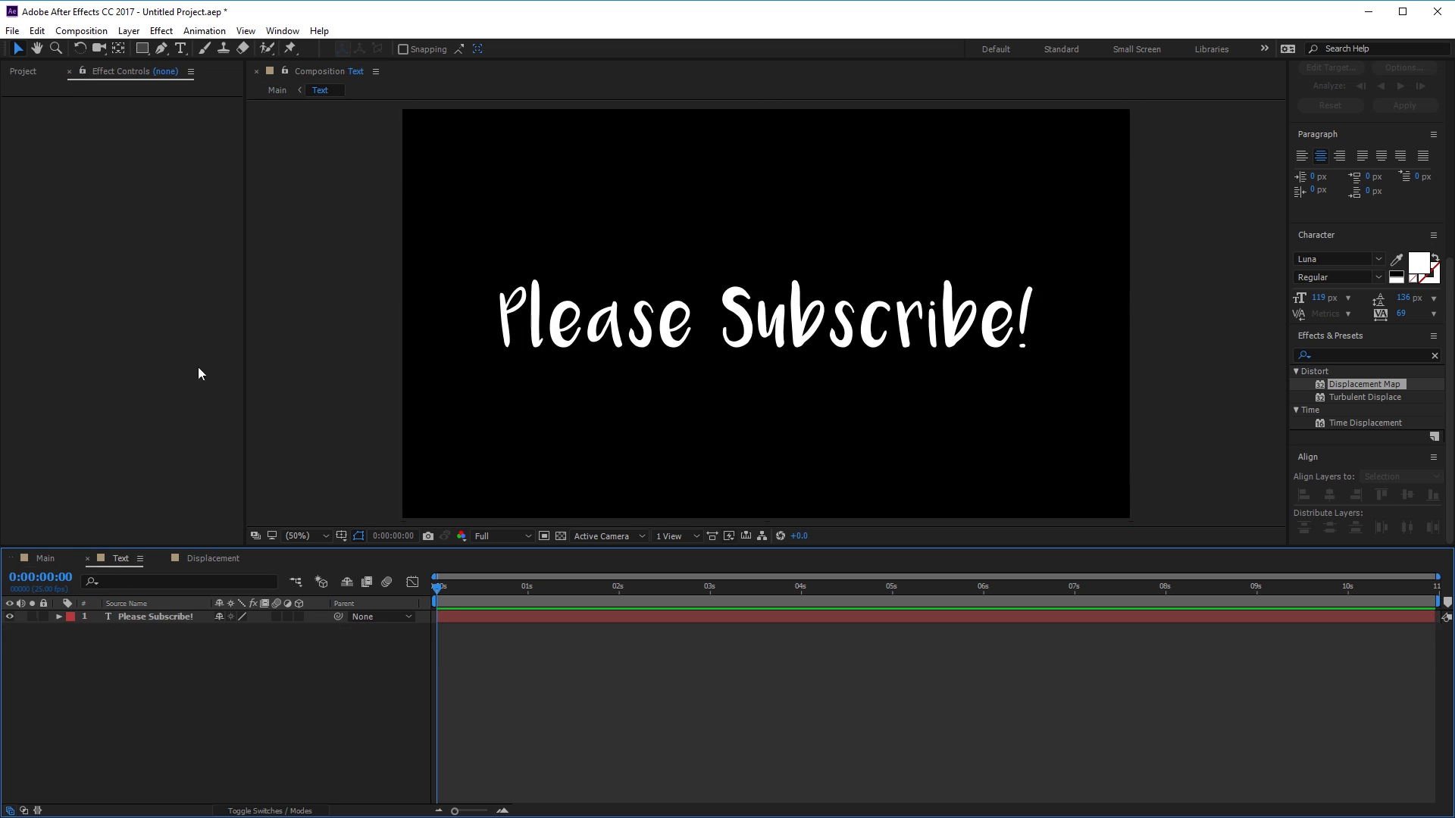
click(180, 50)
click(649, 318)
key(ctrl+a)
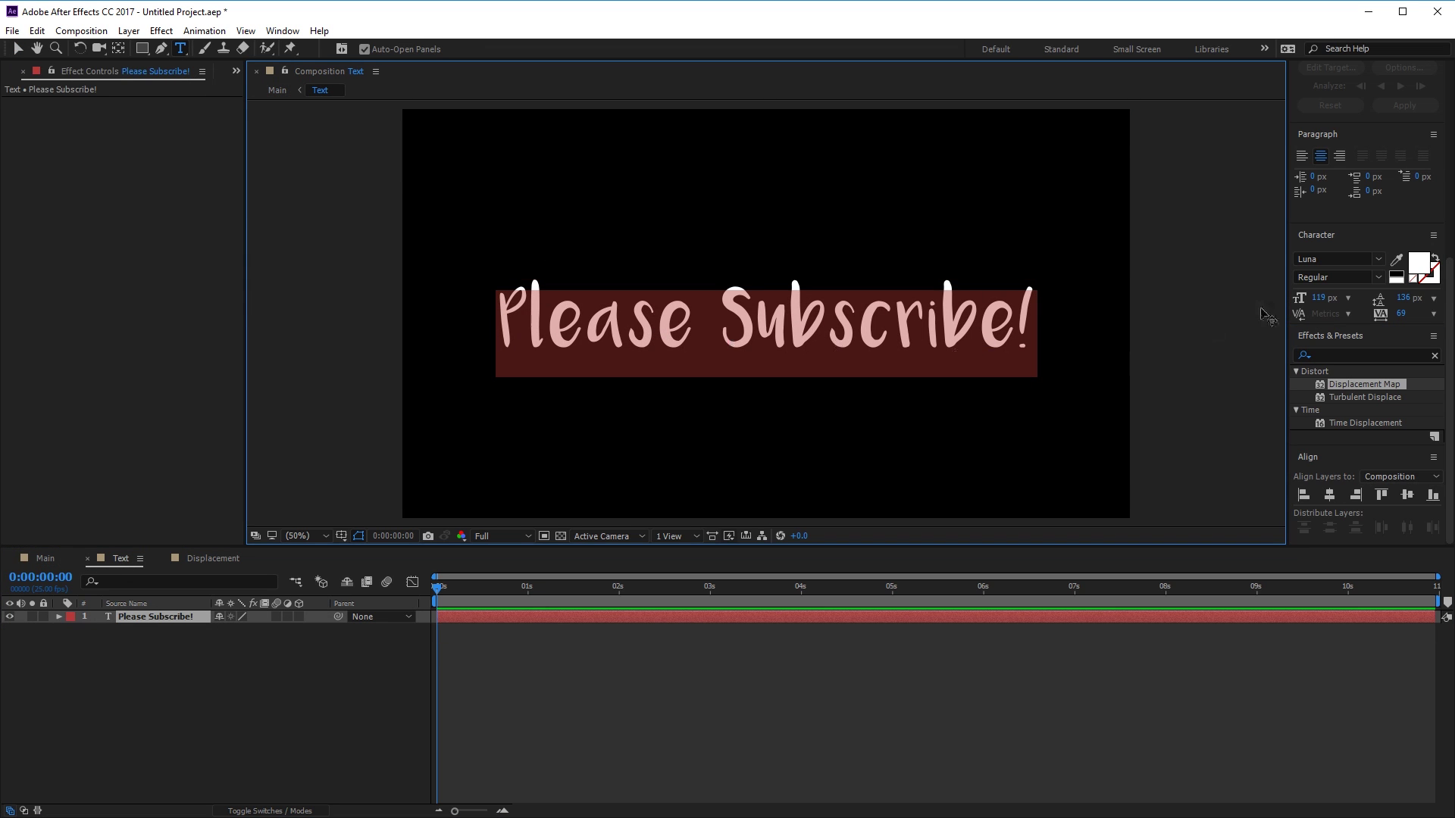
click(1429, 265)
drag(779, 402, 575, 556)
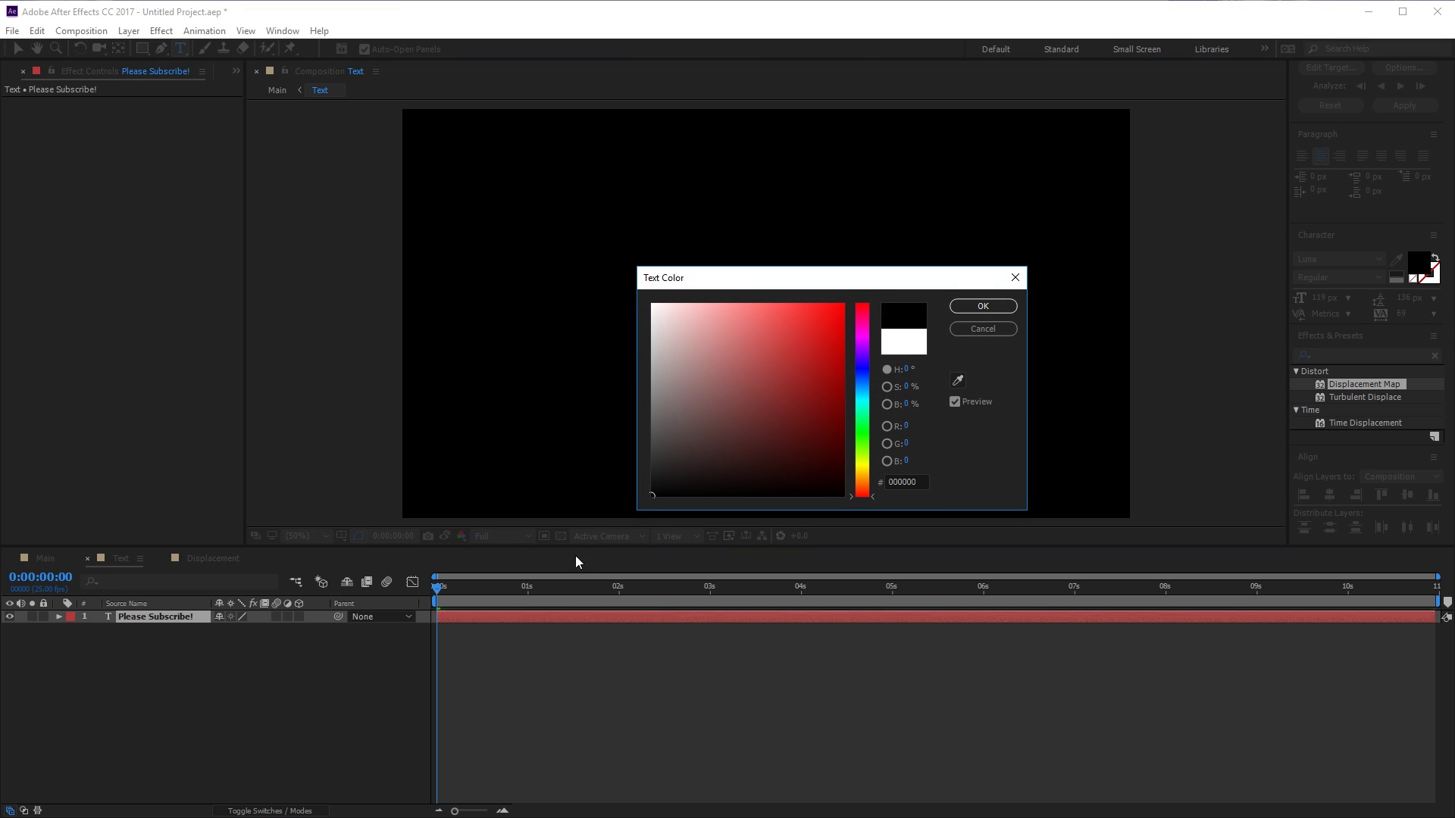
click(982, 306)
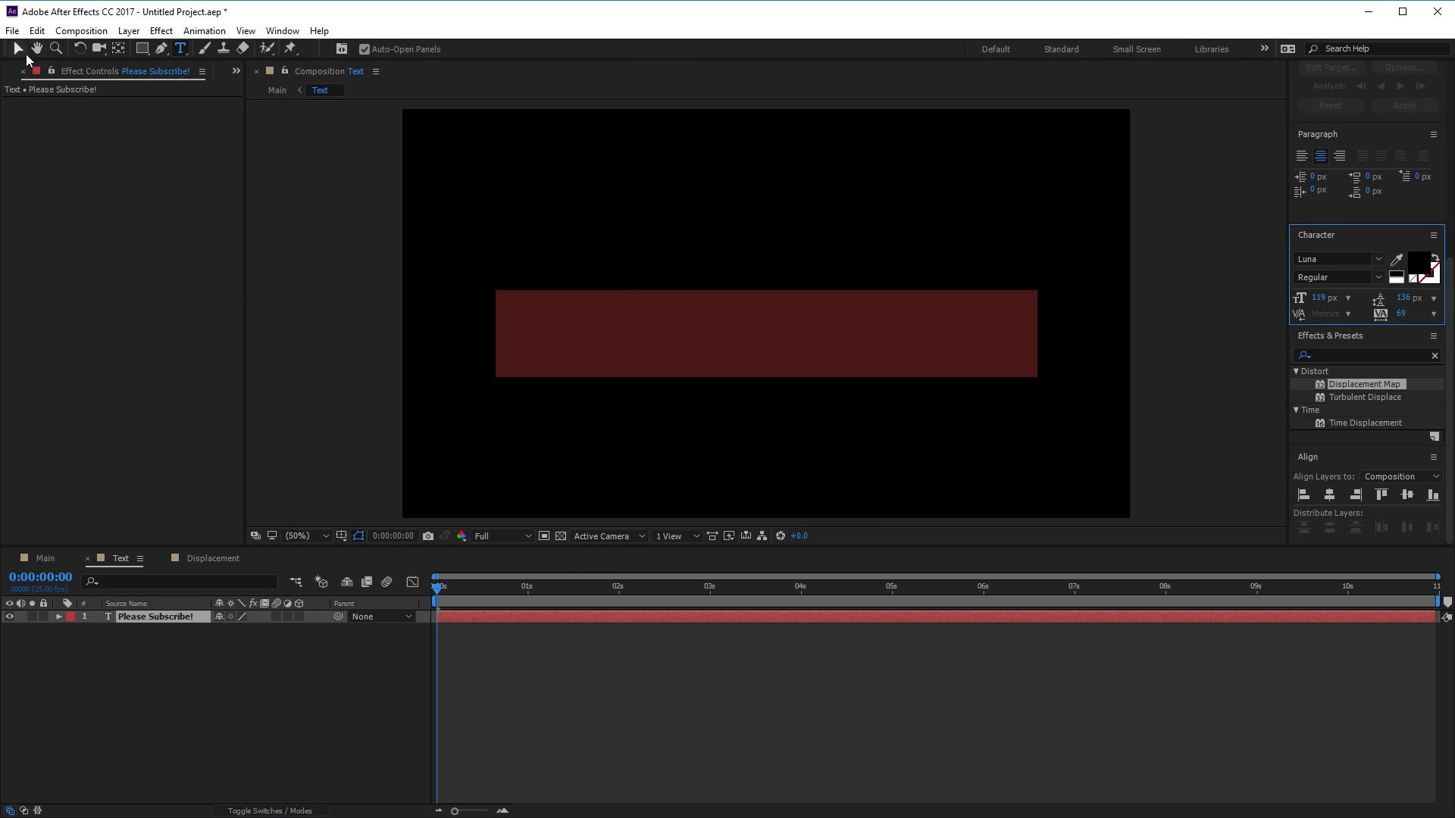
- Return to Main and preview the black text over the white background
click(20, 50)
click(47, 557)
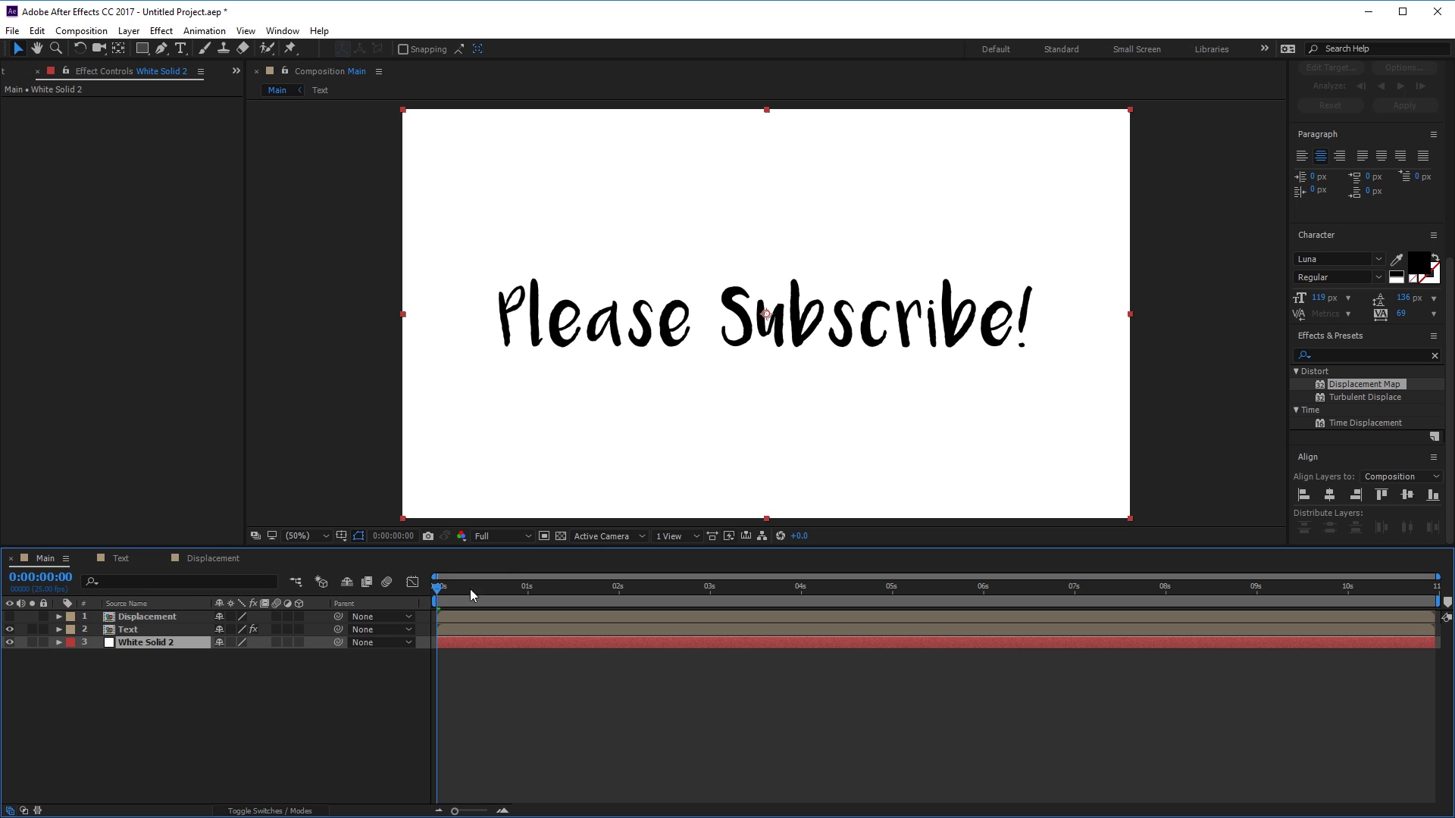
key(space)
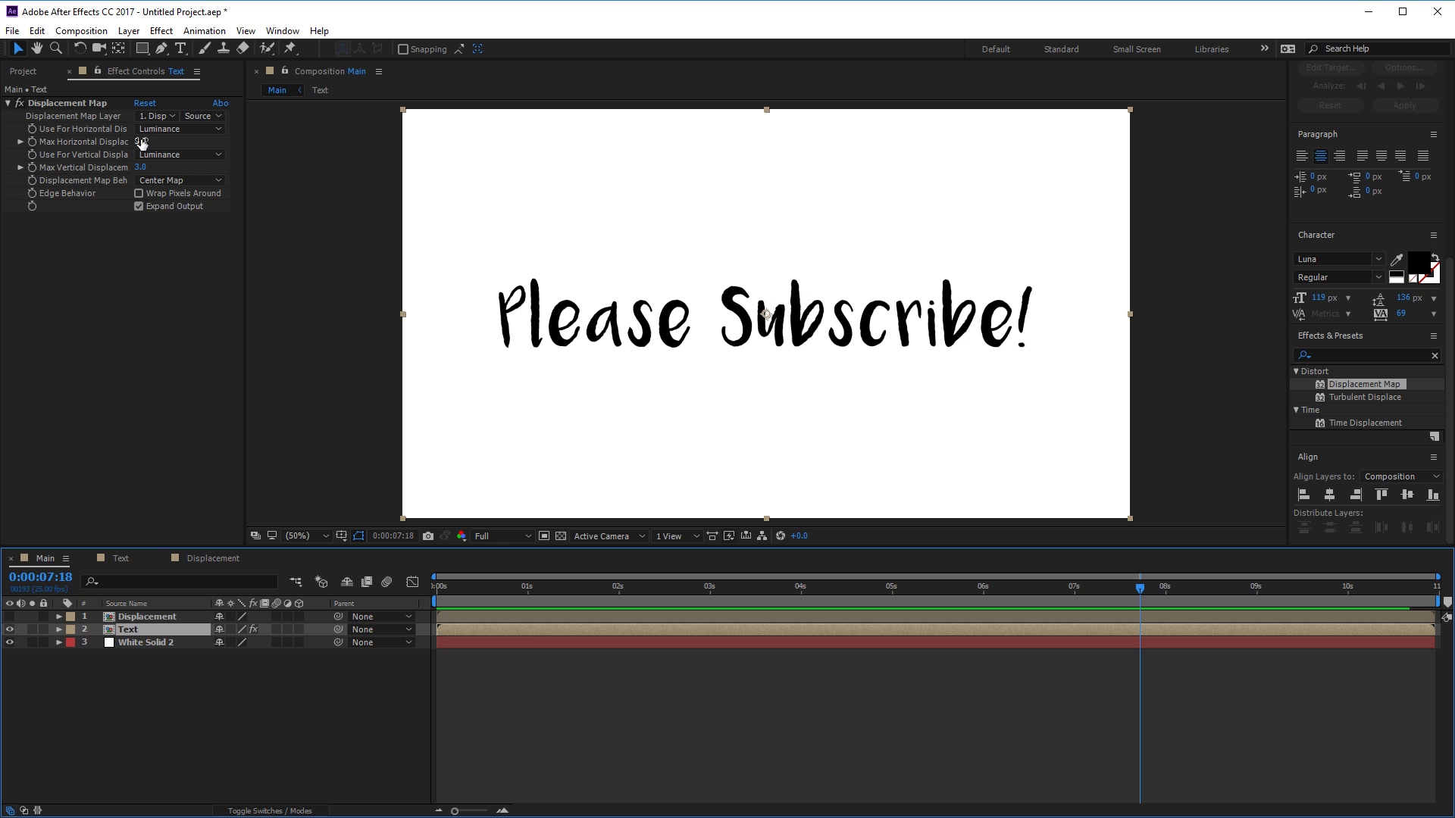
- Set both maximum displacement amounts to 12 and preview the stronger distortion
click(142, 144)
text(12)
key(Return)
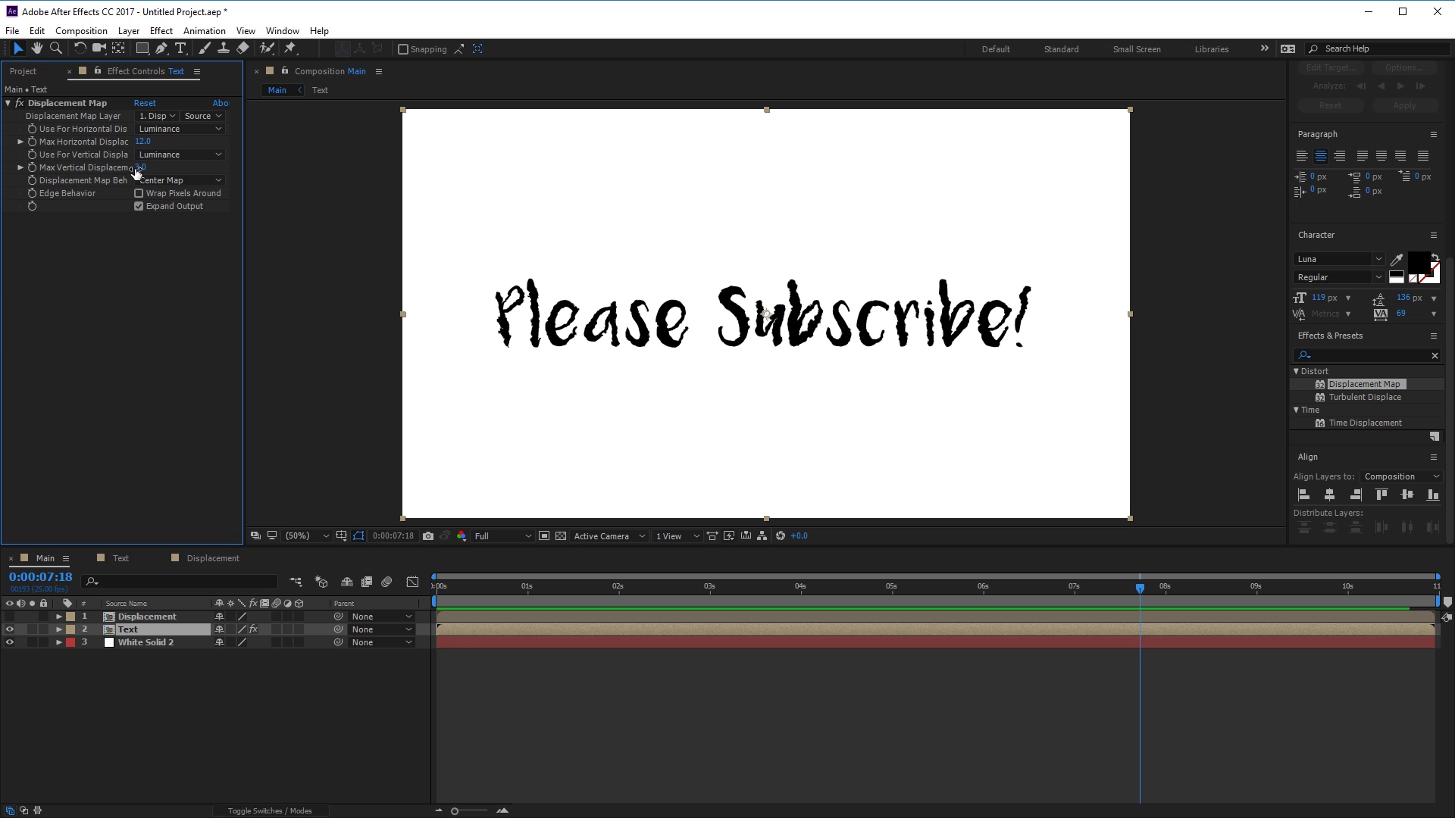
click(141, 168)
click(476, 590)
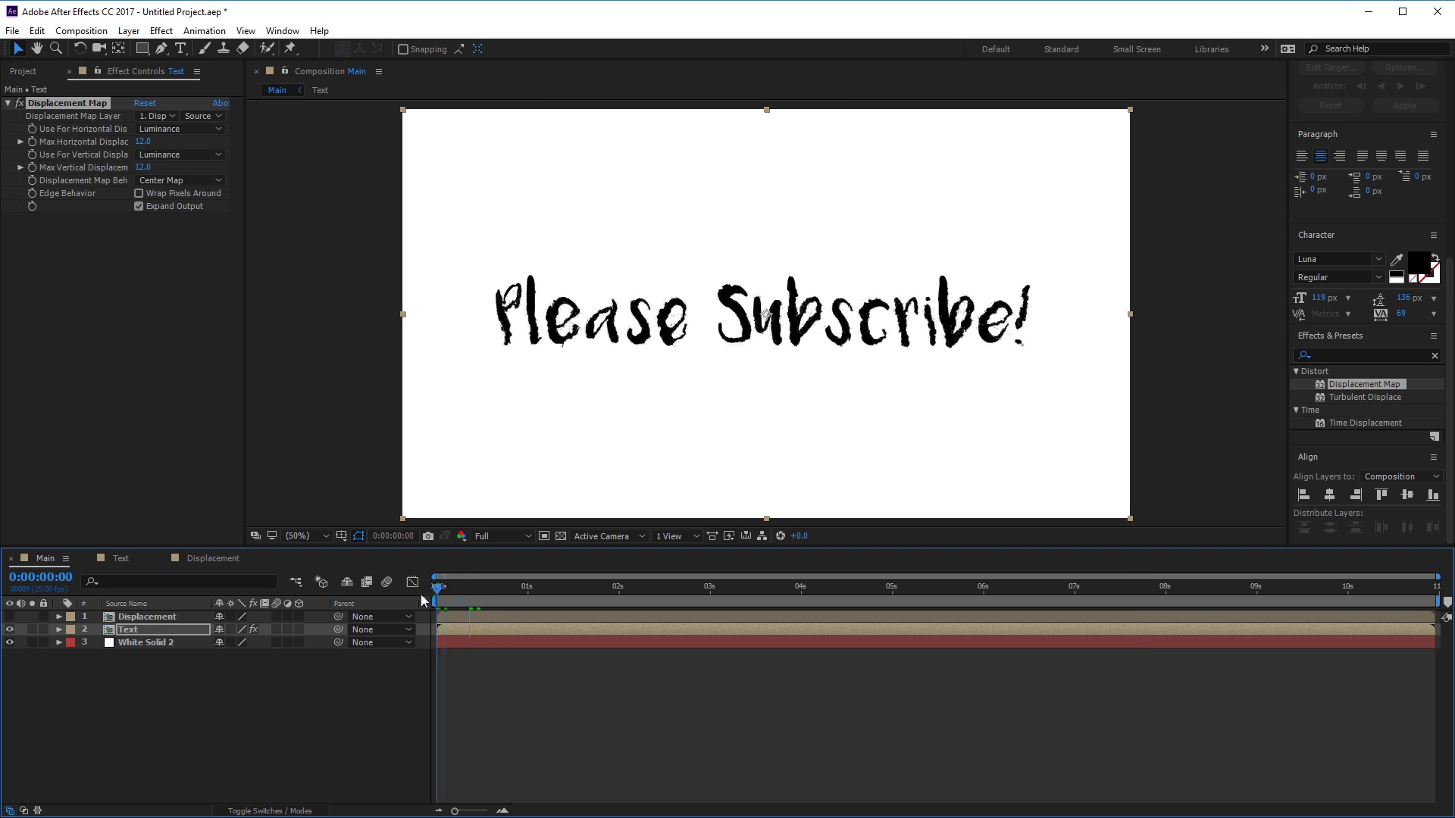
key(space)
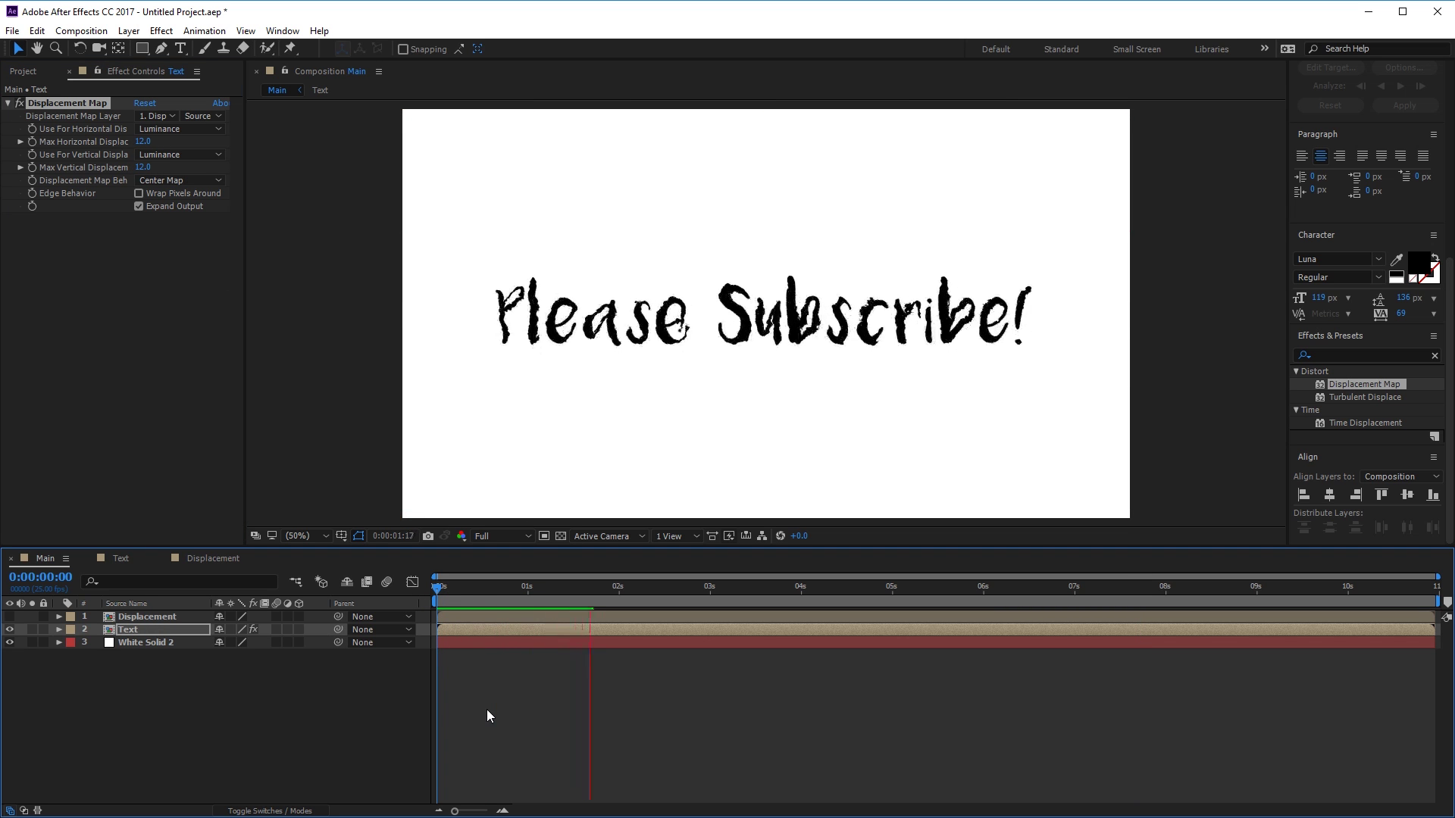
click(500, 601)
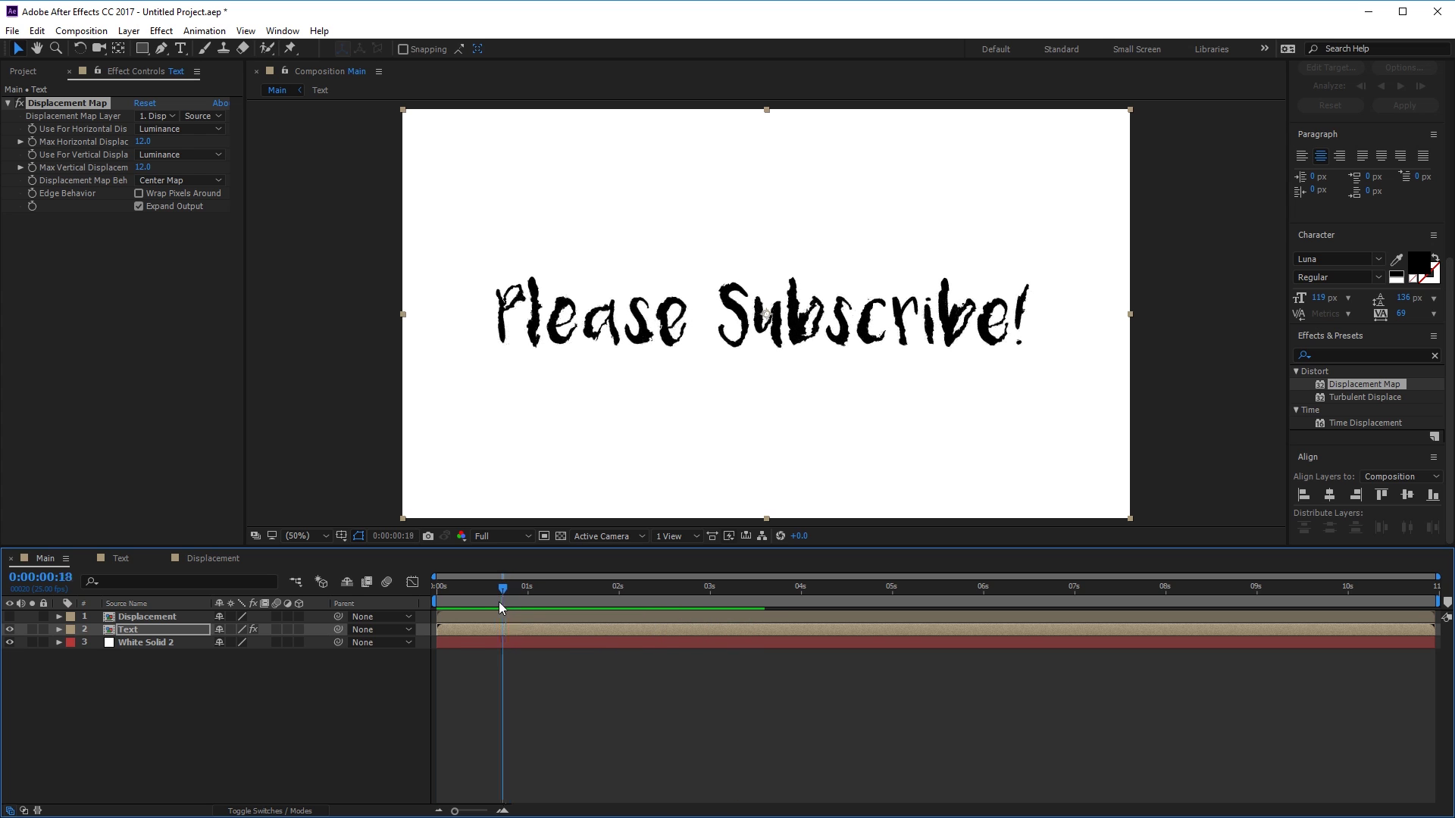
drag(499, 602, 491, 601)
- Lower both maximum displacement amounts to 2 and preview from the start
click(143, 167)
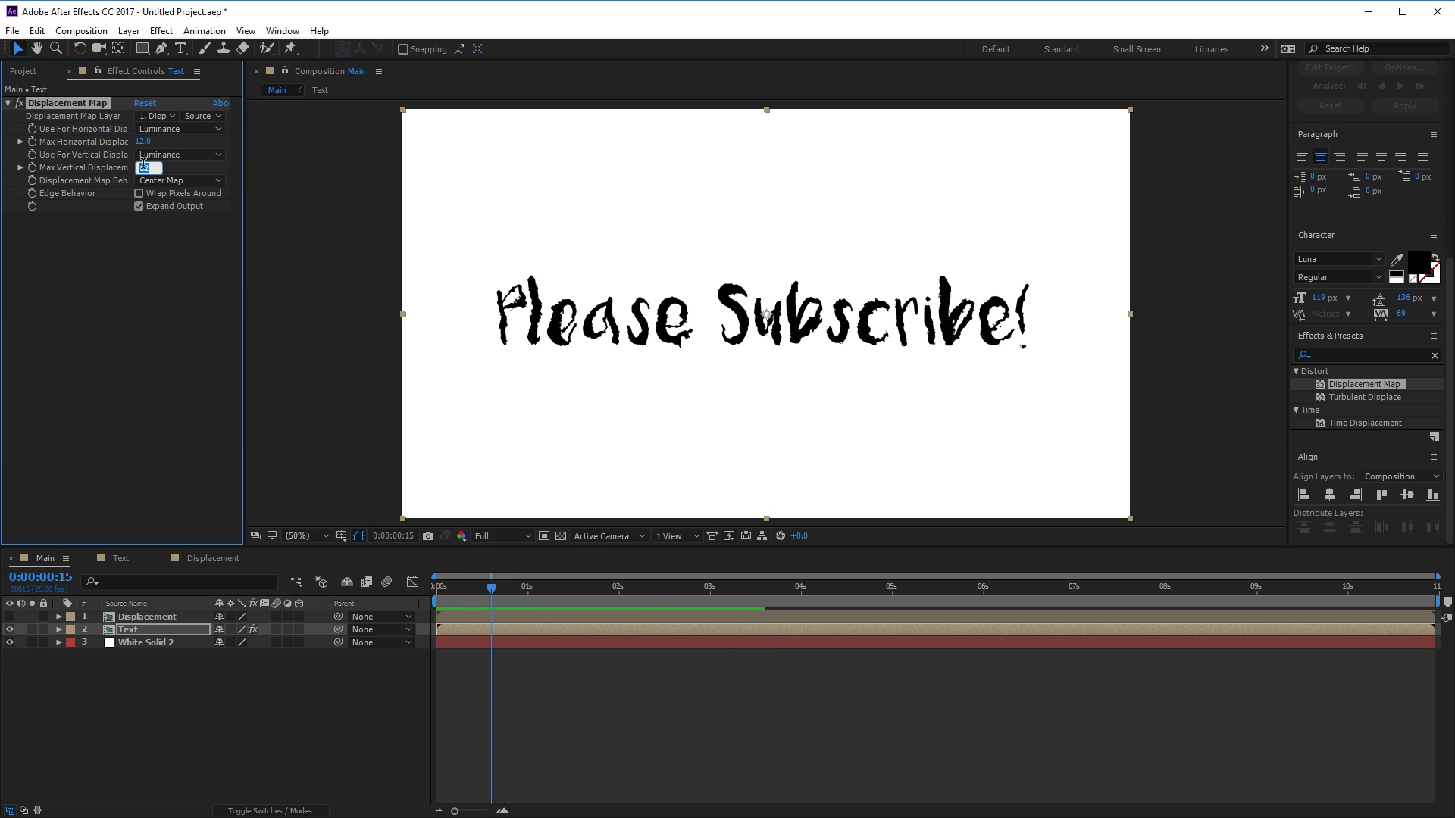
click(146, 144)
text(2)
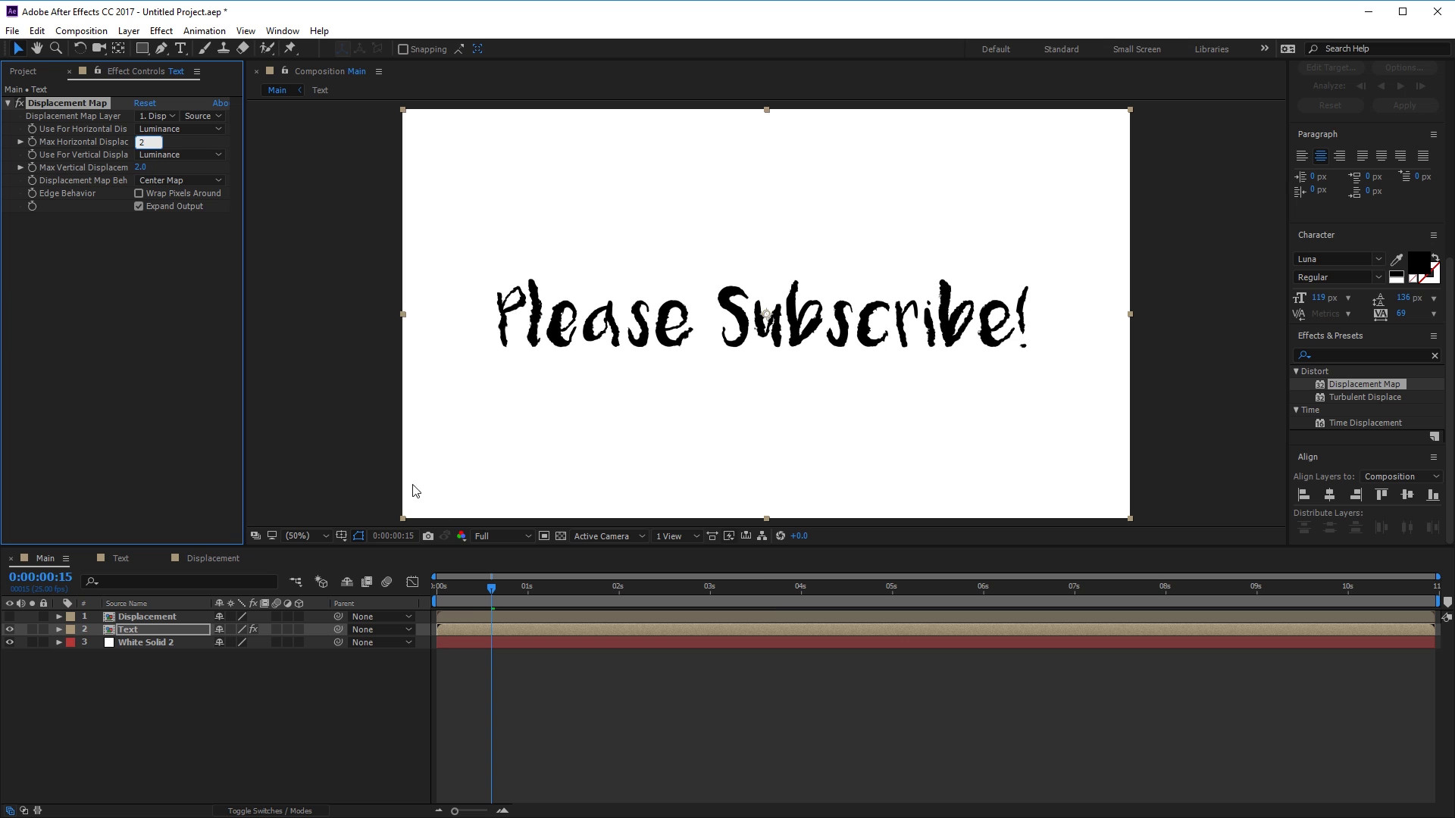
key(Return)
drag(460, 588, 397, 584)
key(space)
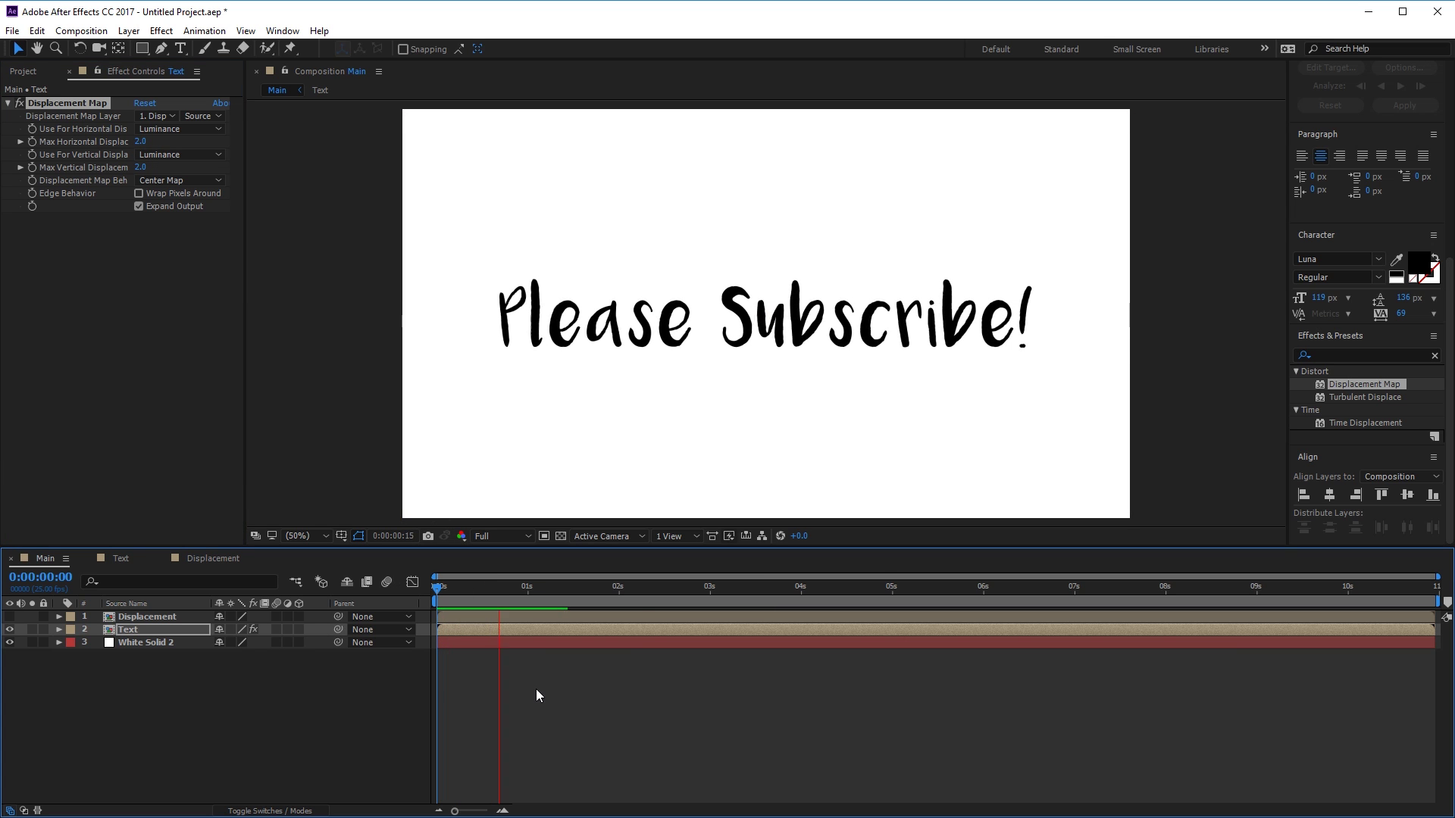
- Stop the preview and lower the Fractal Noise Contrast to 99 for darker, softer noise
click(501, 588)
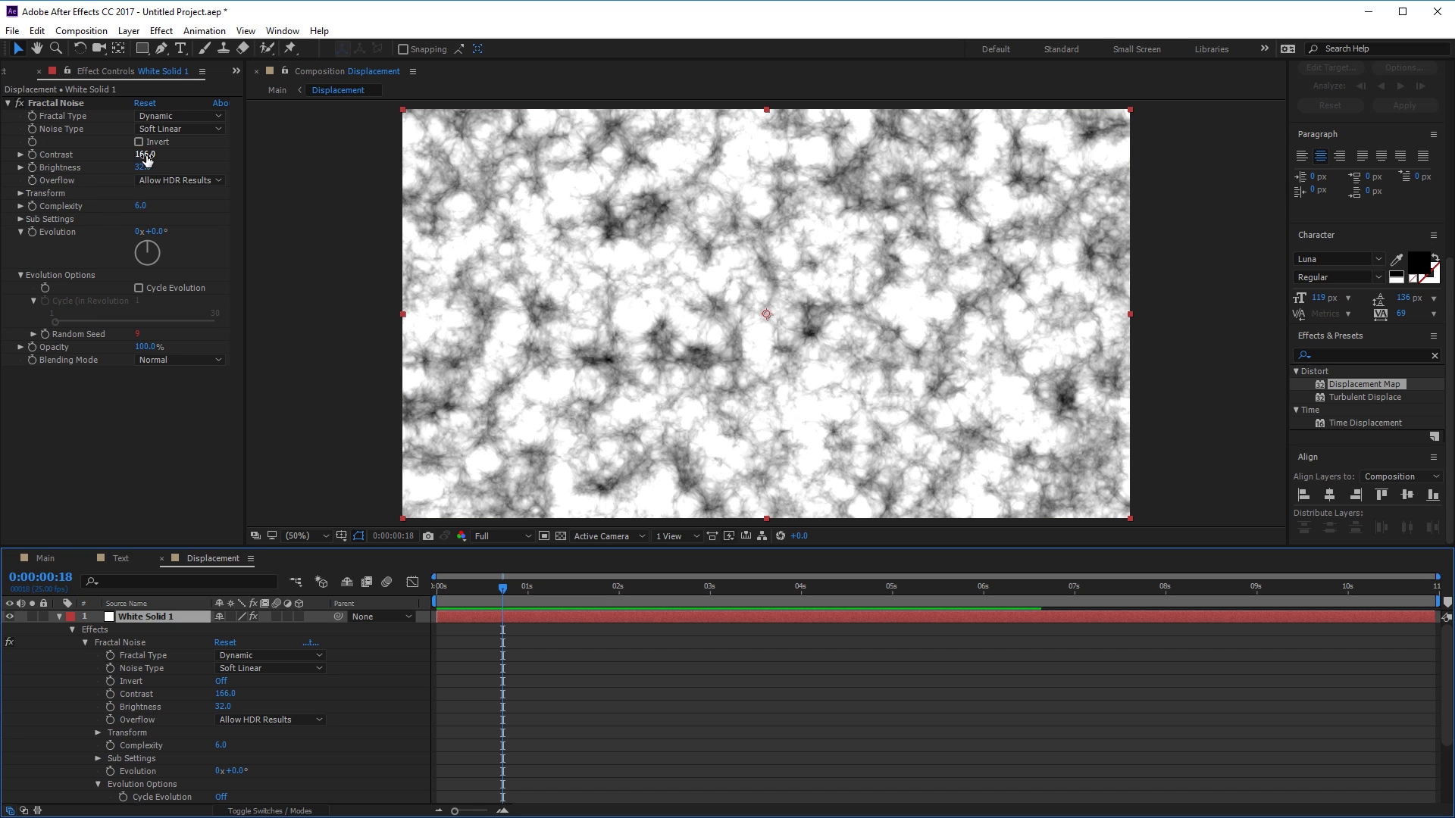
drag(146, 157, 116, 172)
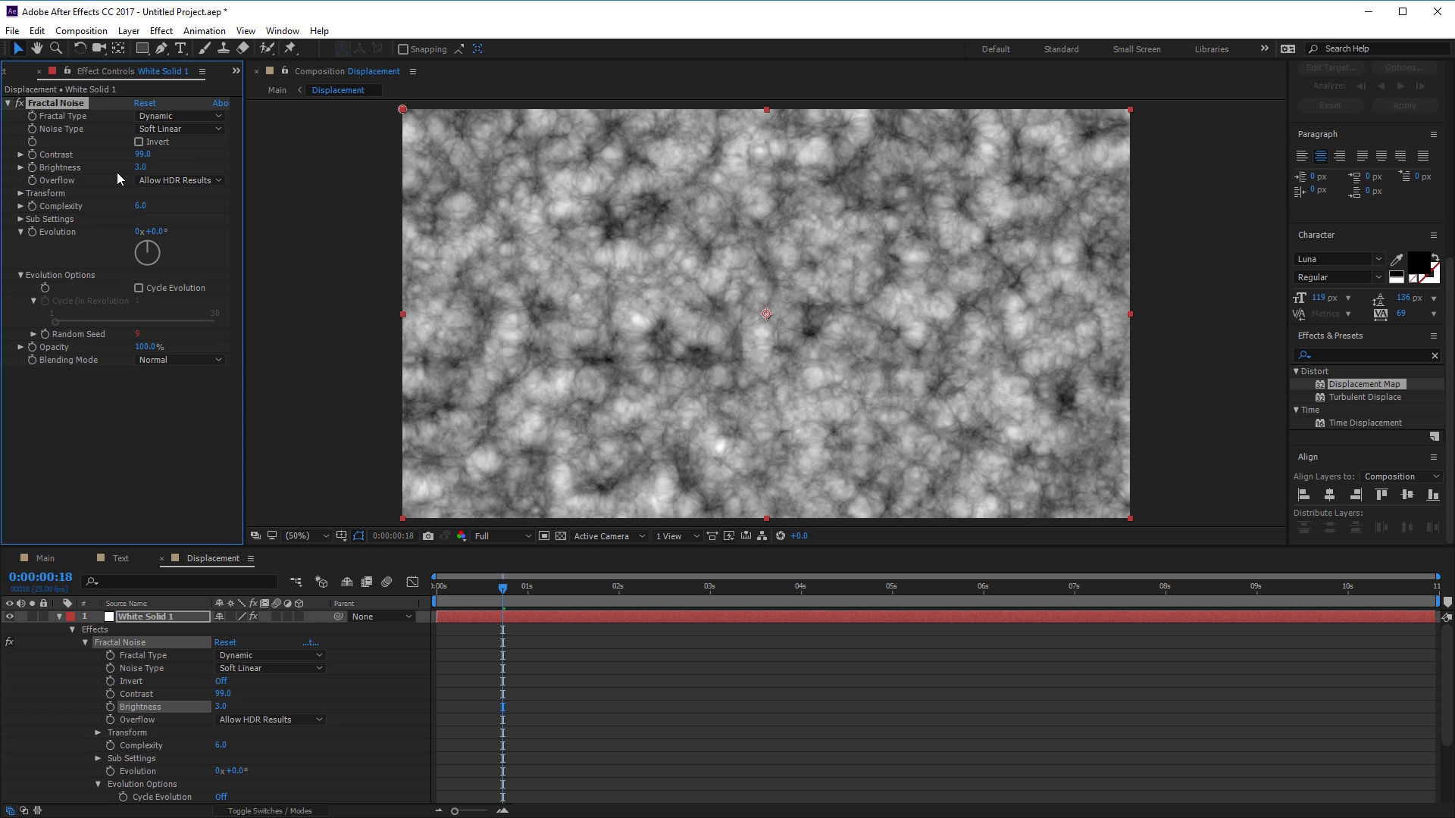
click(46, 558)
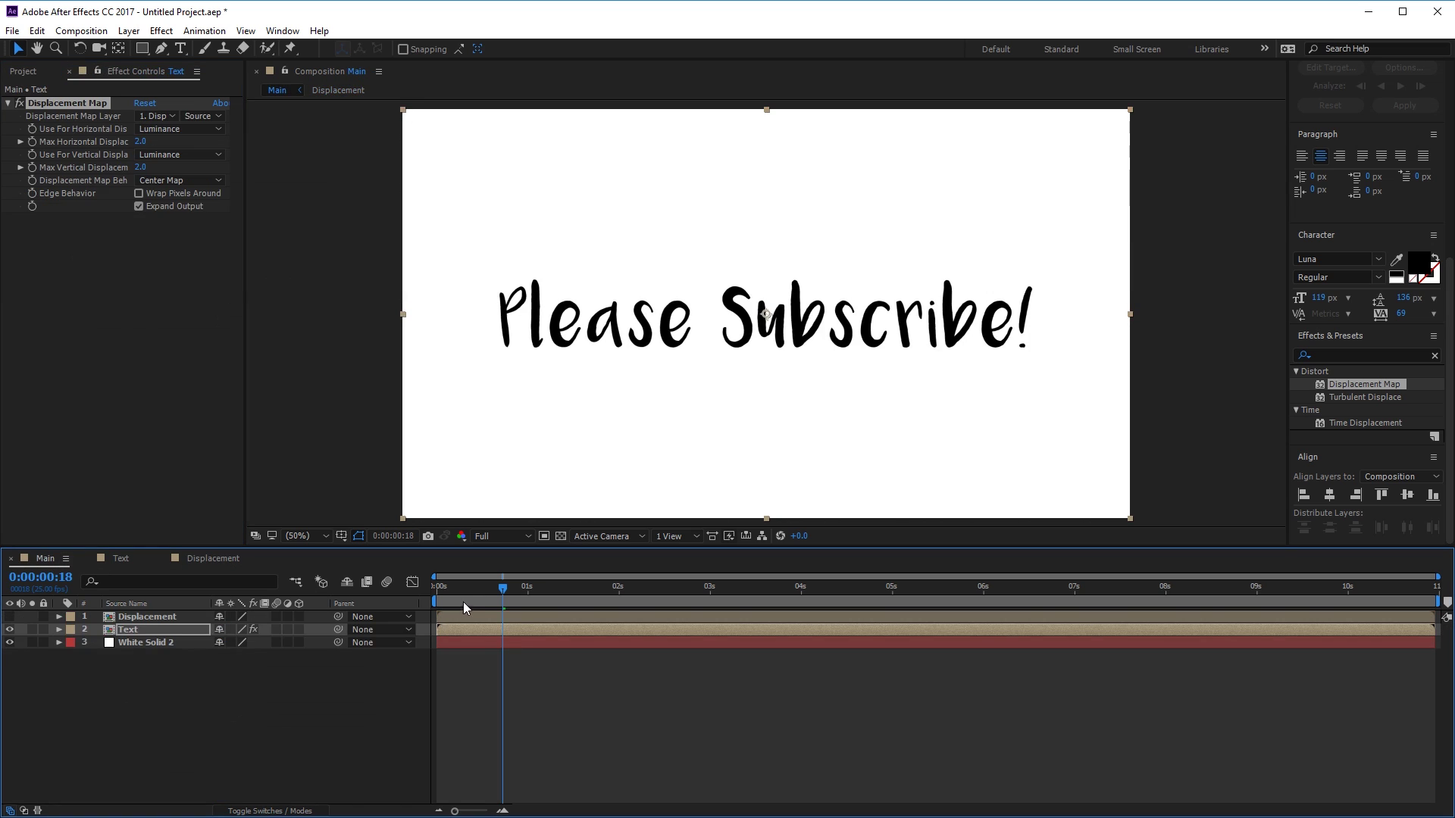